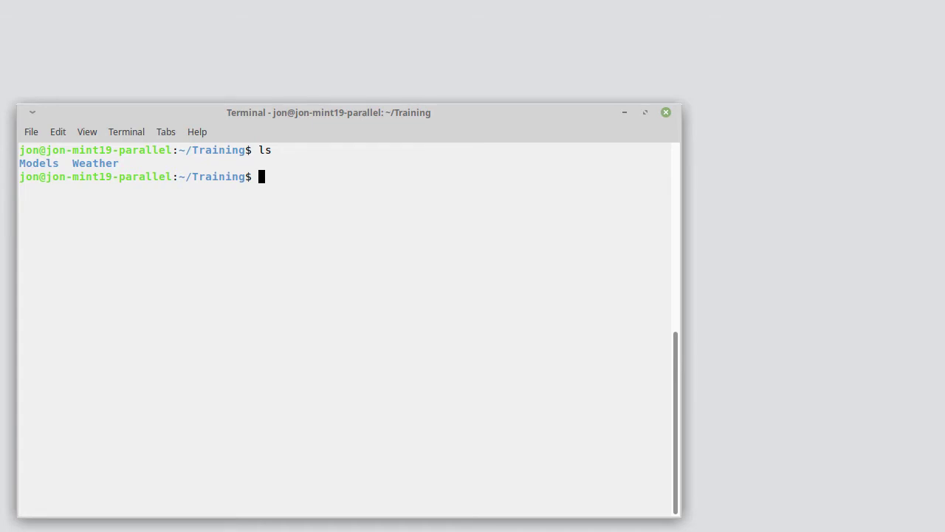
# Open the Europe Region 6 page on climate.onebuilding.org and scroll down its country list.
pyautogui.hotkey('alt', 'Tab')
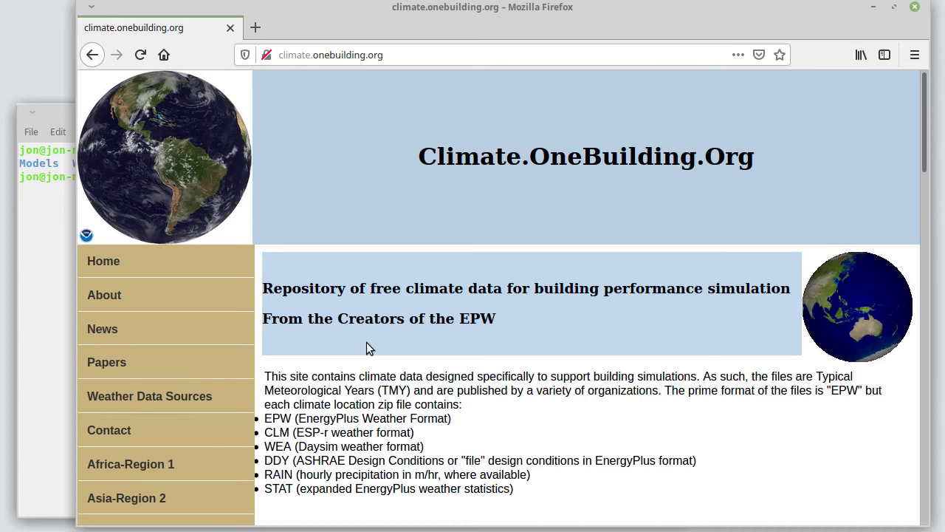
pyautogui.scroll(-5, 148, 378)
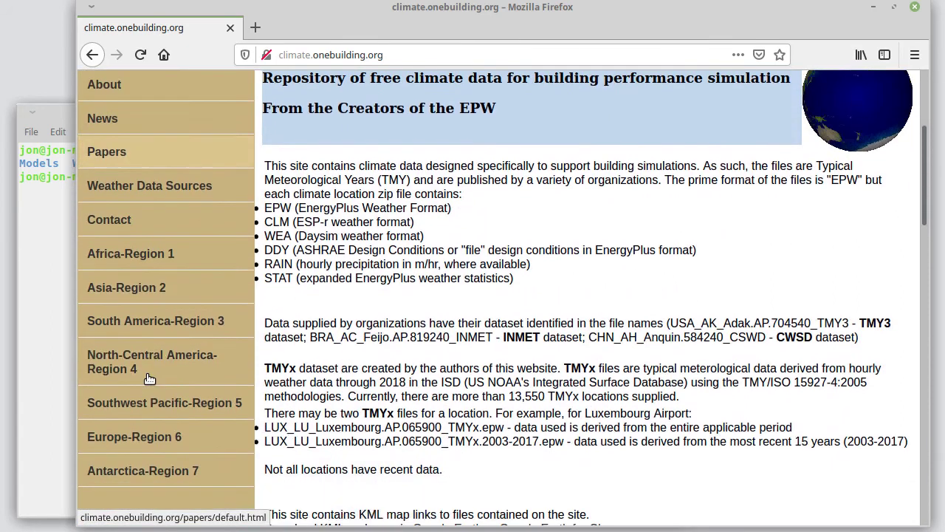
pyautogui.scroll(-3, 143, 352)
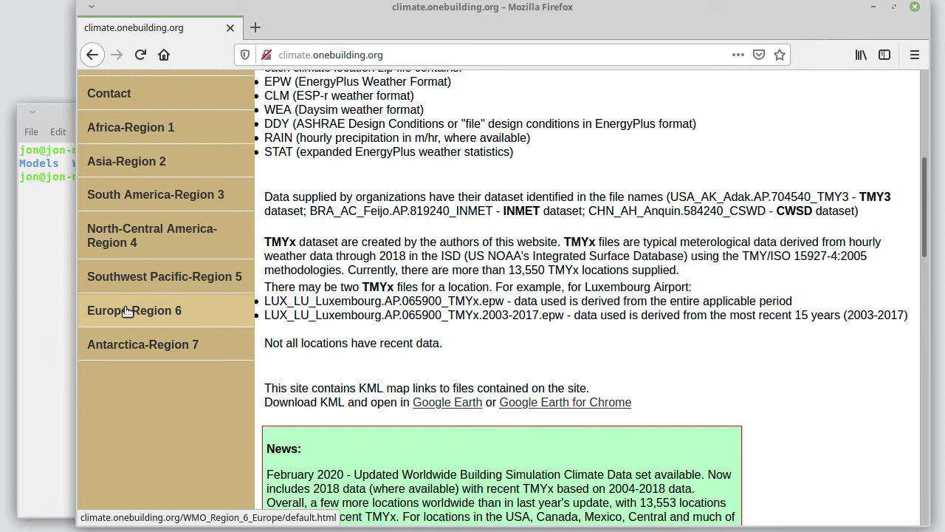
pyautogui.click(127, 311)
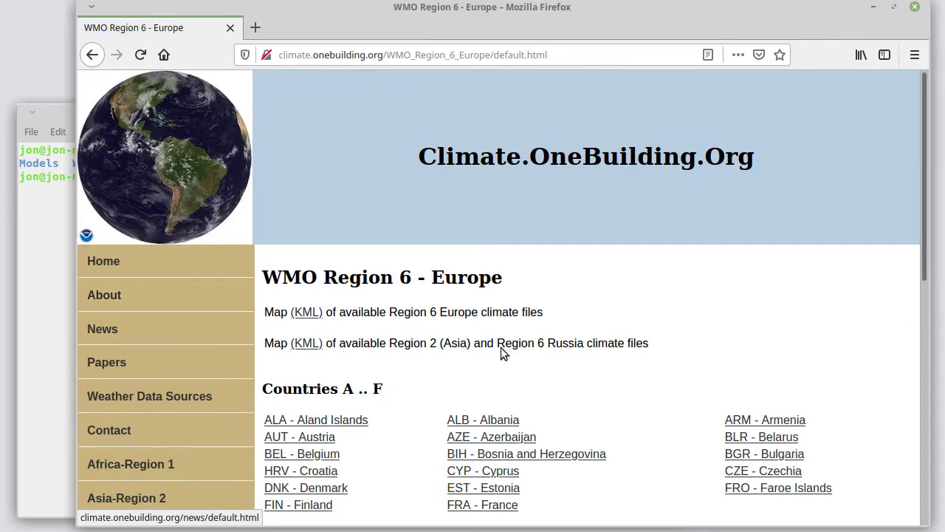
pyautogui.scroll(-4, 581, 379)
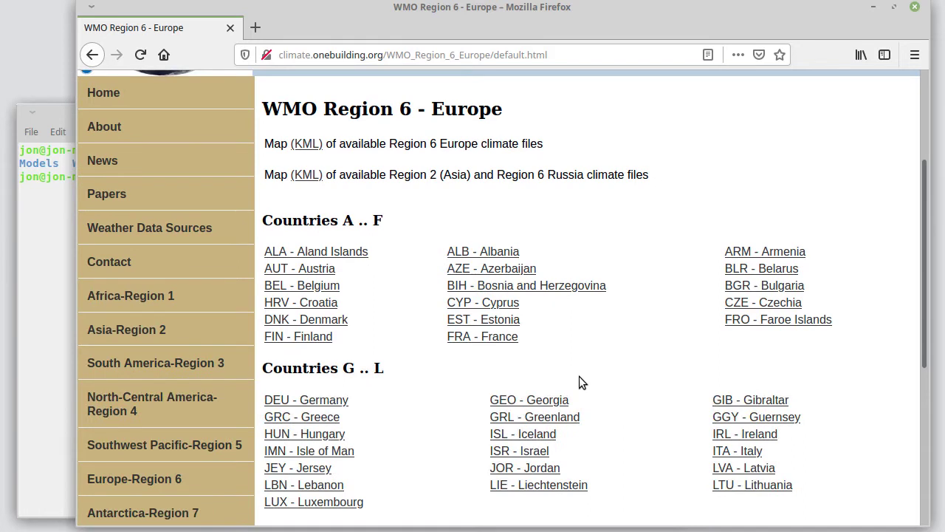
pyautogui.scroll(-3, 580, 378)
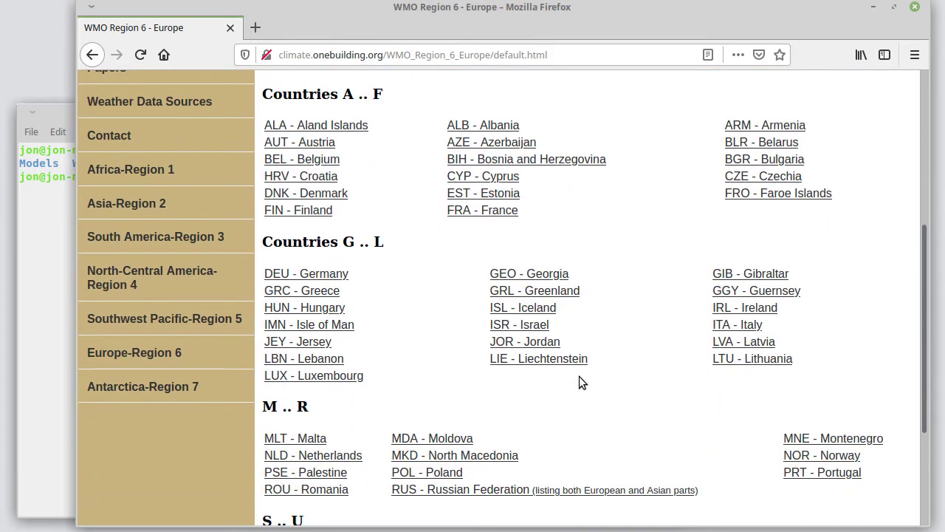
pyautogui.scroll(-4, 579, 382)
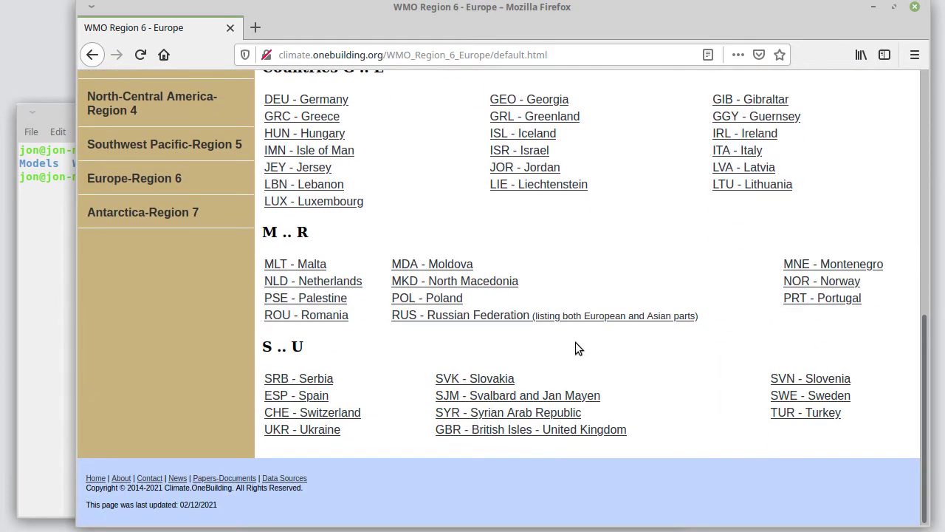
# Open the United Kingdom listing and pick the London.City.AP TMYx 2004-2018 weather file.
pyautogui.click(524, 433)
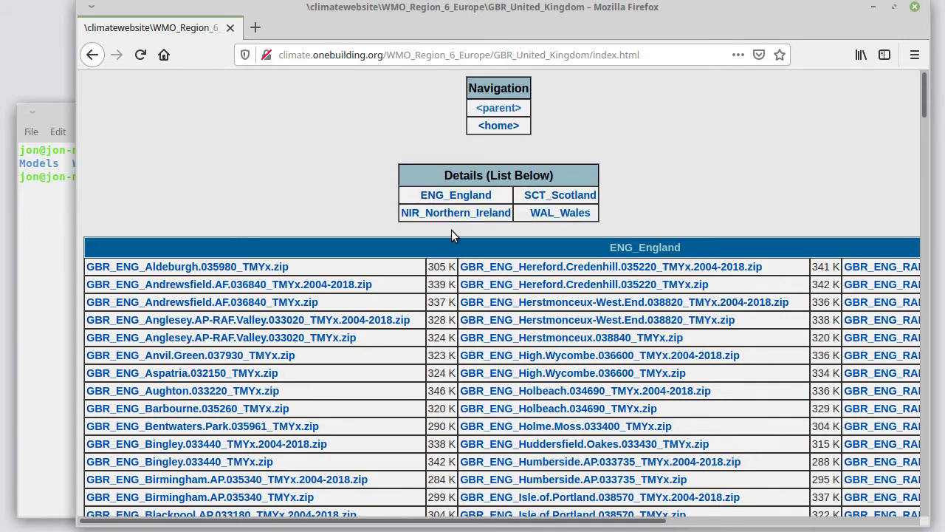
pyautogui.scroll(-2, 451, 230)
pyautogui.scroll(-7, 451, 235)
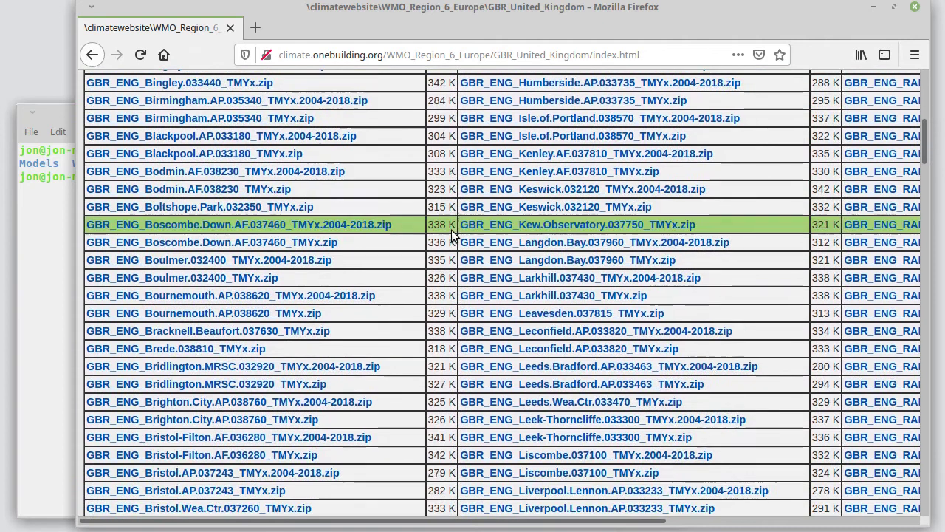
pyautogui.scroll(-8, 454, 233)
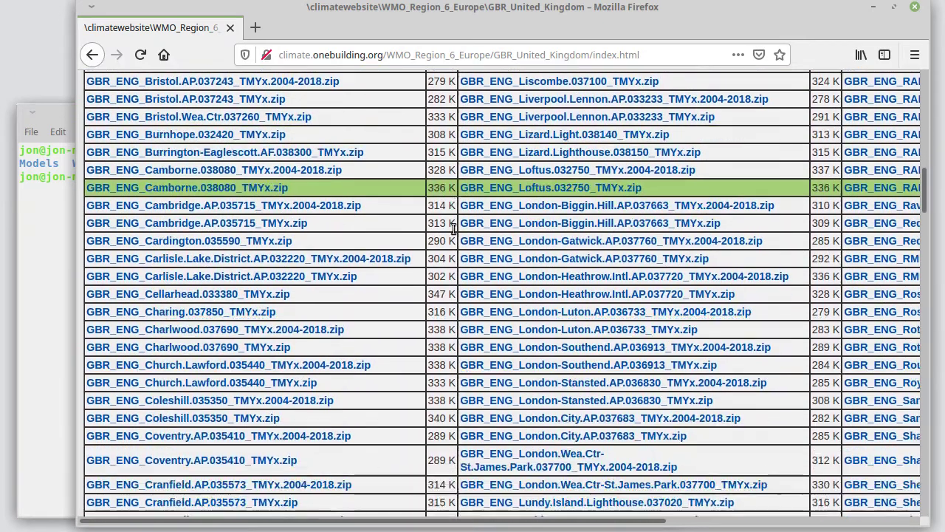
pyautogui.scroll(-2, 454, 230)
pyautogui.click(601, 152)
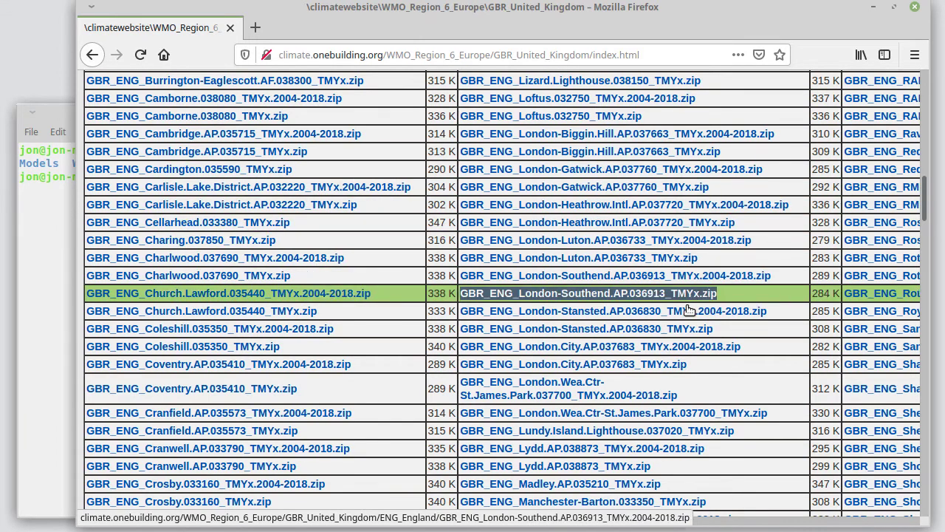
pyautogui.click(673, 352)
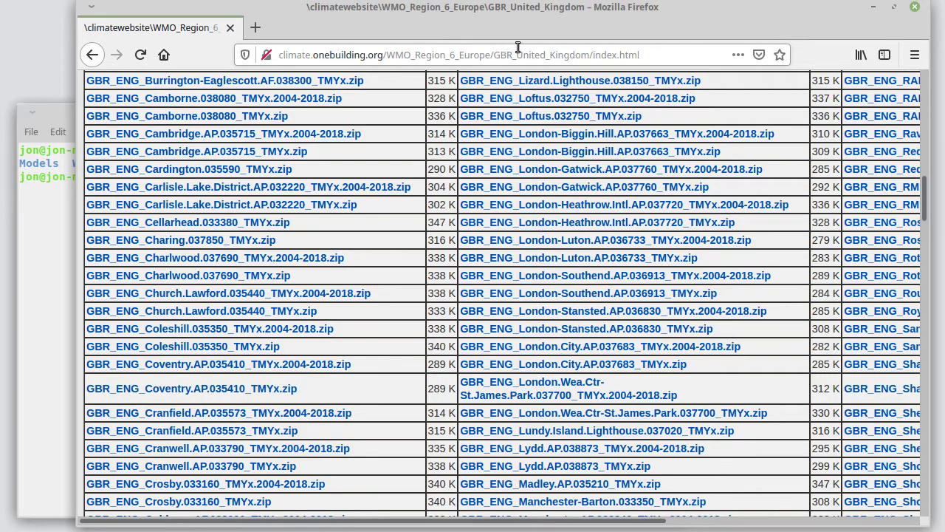
# Back in the terminal, change into the Weather folder and list its contents.
pyautogui.hotkey('alt', 'F9')
pyautogui.write('cd Weather')
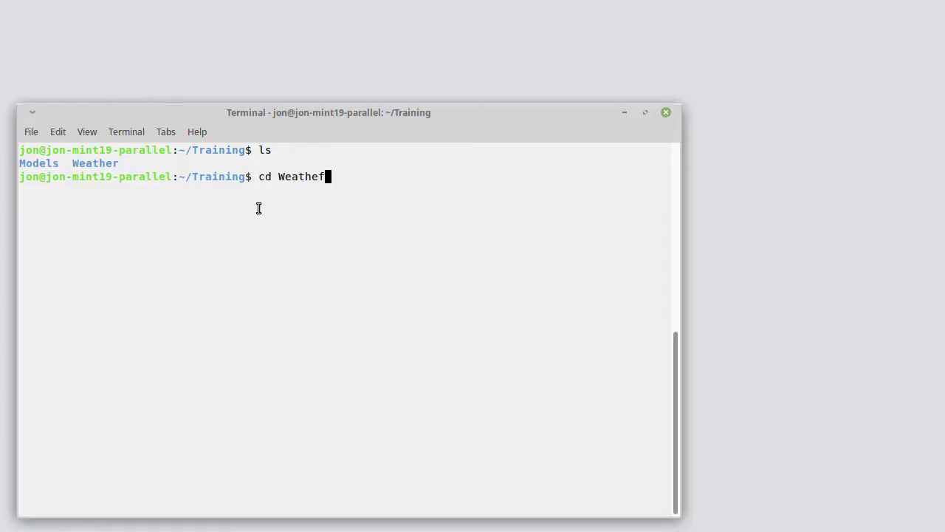
pyautogui.press('Return')
pyautogui.write('ls')
pyautogui.press('Return')
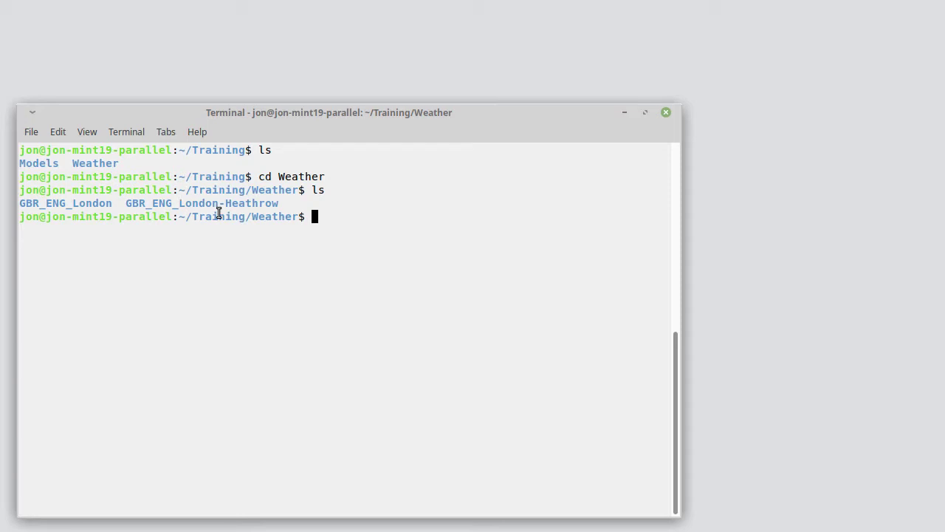
# Change into GBR_ENG_London-Heathrow and list its 2004-2018 TMYx .epw, .stat and .wea files.
pyautogui.write('cd GBR_E')
pyautogui.press('Tab')
pyautogui.write('-H')
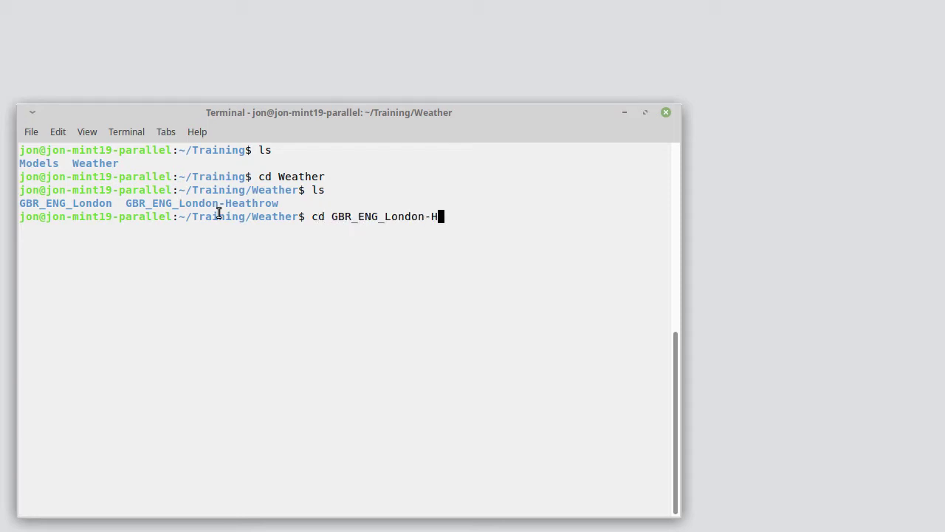
pyautogui.press('Tab')
pyautogui.press('Return')
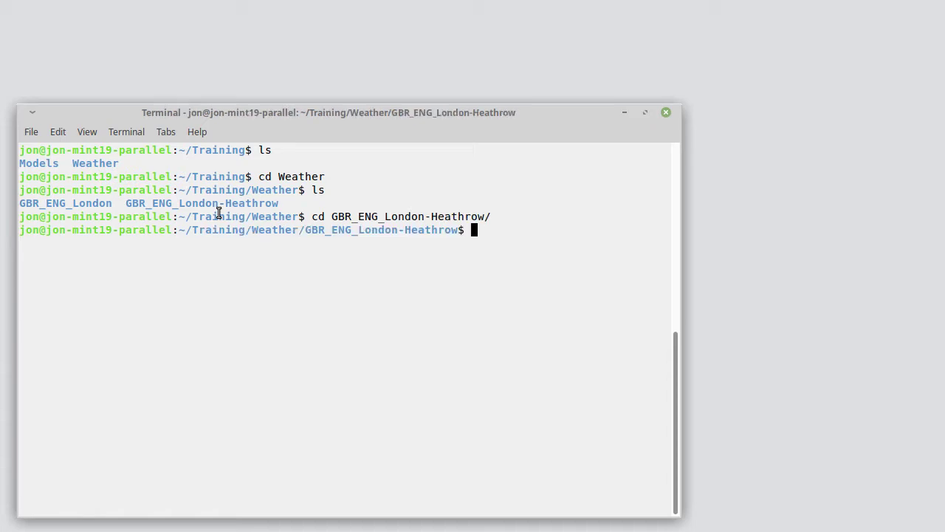
pyautogui.write('ls')
pyautogui.press('Return')
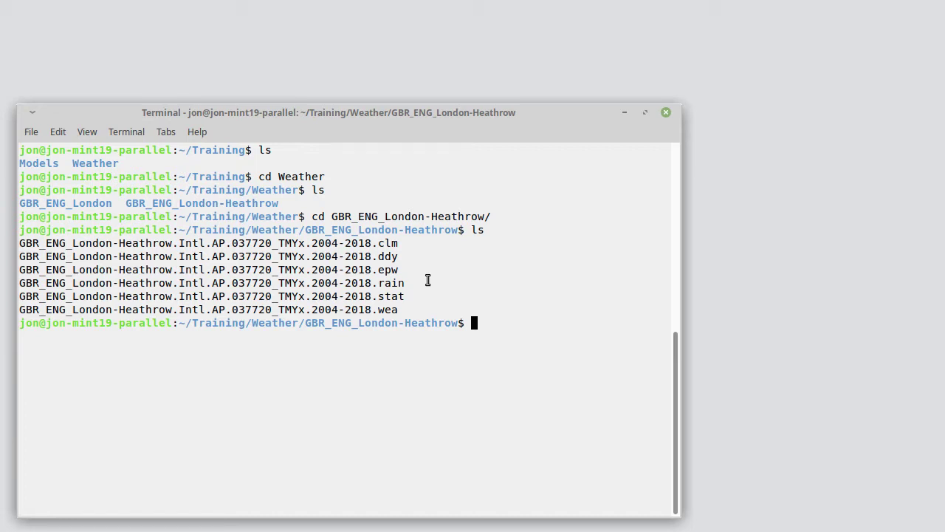
# Run clm -help and scroll through the ascii2bin, bin2ascii and epw2bin usage examples.
pyautogui.write('clm -hl')
pyautogui.press('BackSpace')
pyautogui.write('ep')
pyautogui.press('BackSpace')
pyautogui.write('lp')
pyautogui.press('Return')
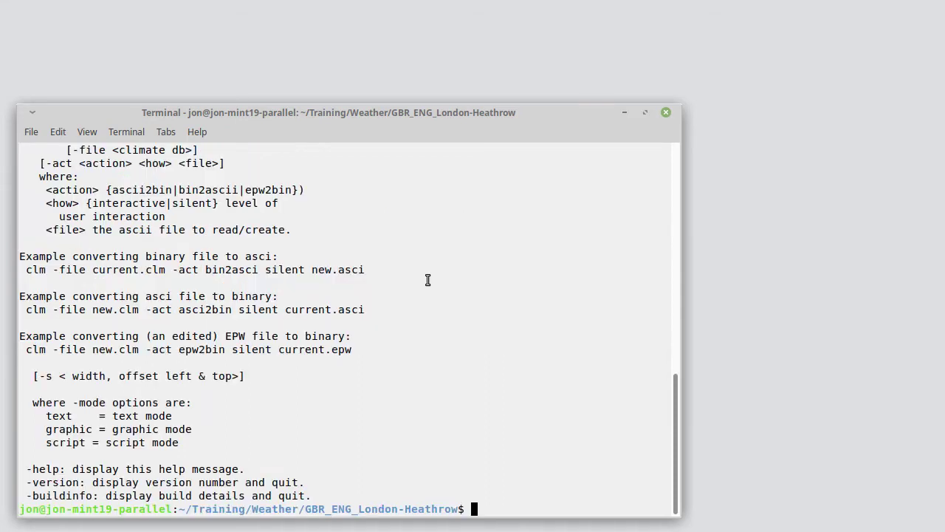
pyautogui.scroll(2, 371, 252)
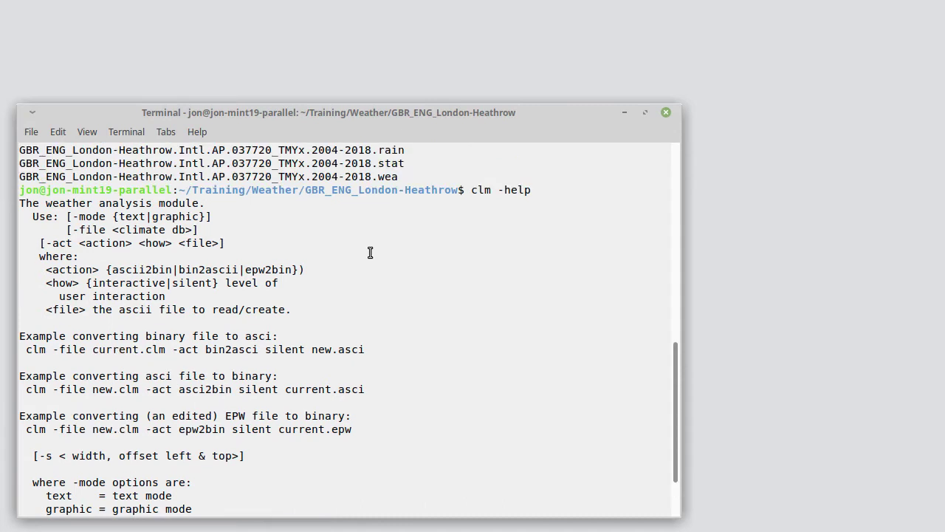
pyautogui.scroll(-2, 340, 256)
pyautogui.scroll(2, 340, 256)
# Convert the Heathrow .clm file into the GBR_London-Heathrow database with clm -act asci2bin silent.
pyautogui.scroll(-2, 299, 349)
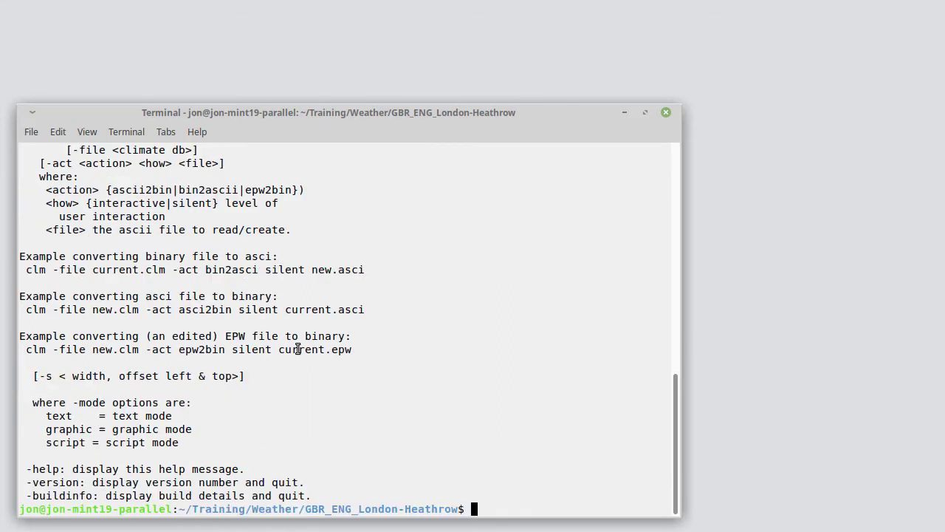
pyautogui.write('ls')
pyautogui.press('Return')
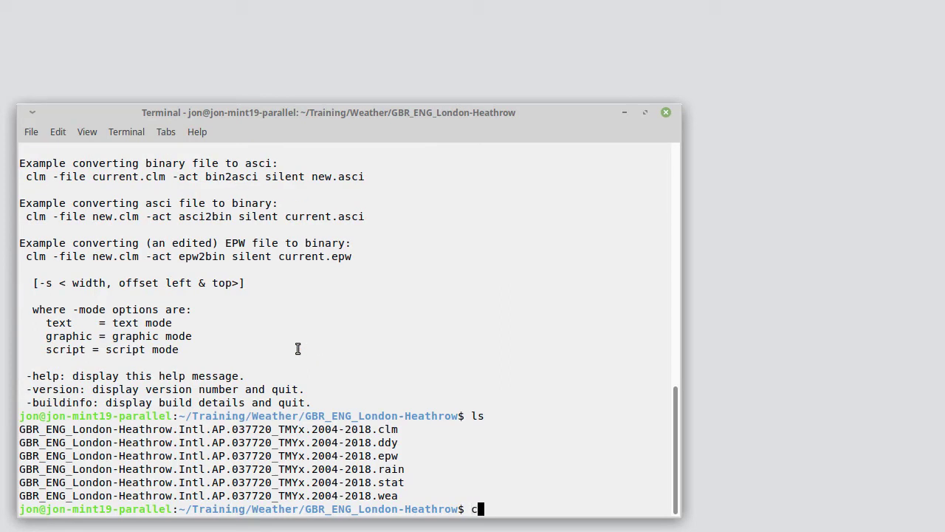
pyautogui.write('clm -mode text ')
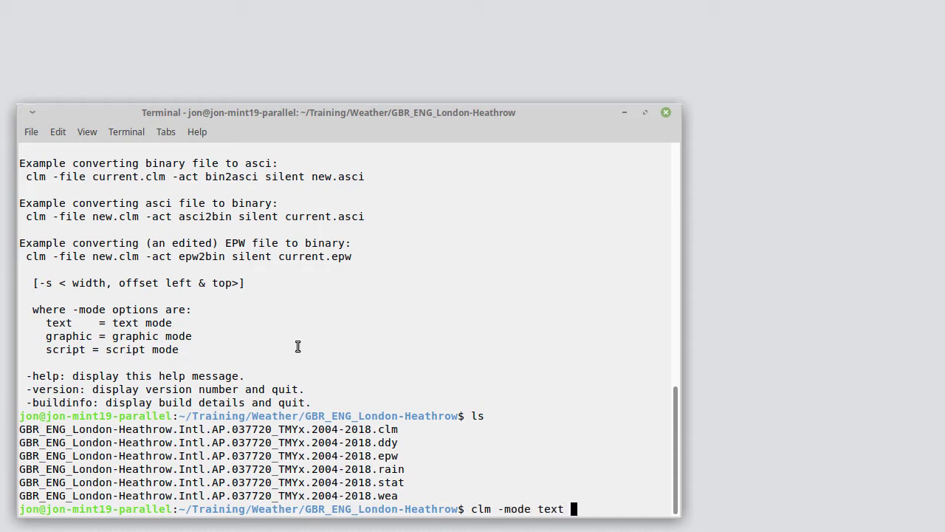
pyautogui.write('-file GBR_London-')
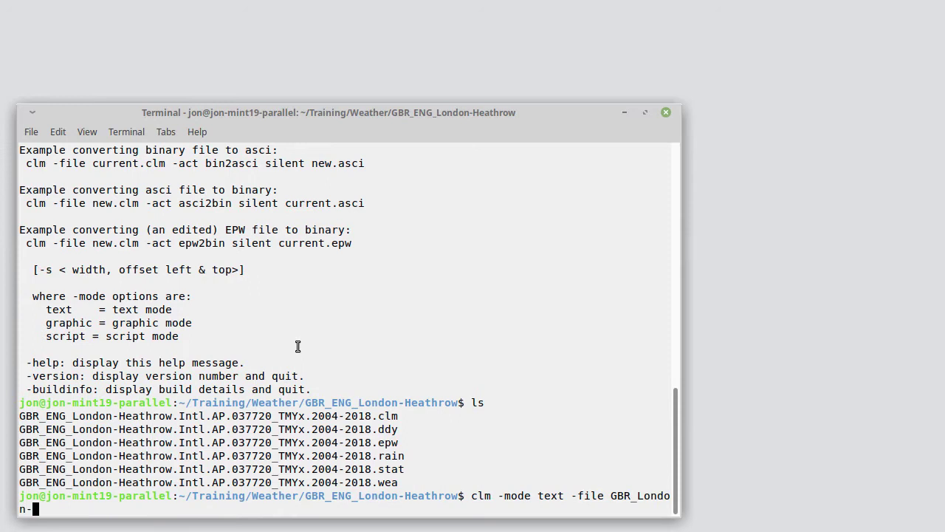
pyautogui.write('Heathrow')
pyautogui.write('-act asc')
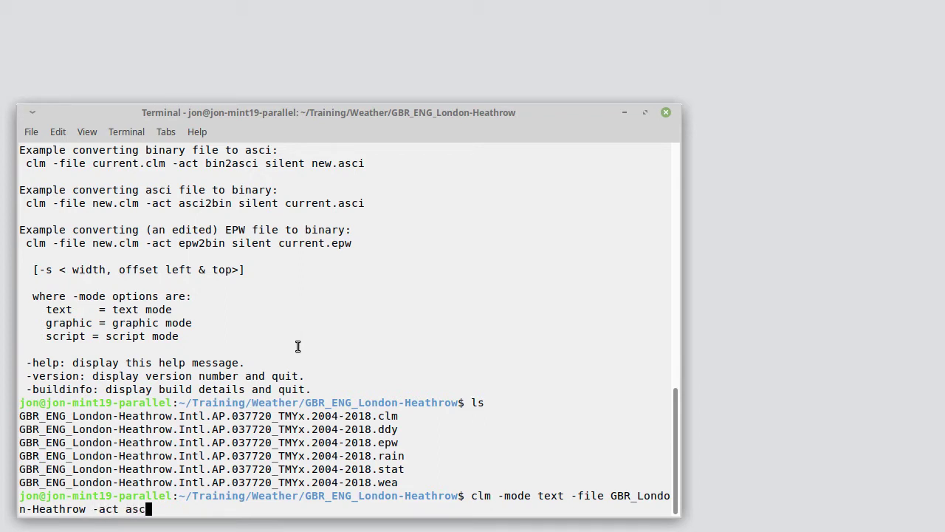
pyautogui.write('i2bin silent')
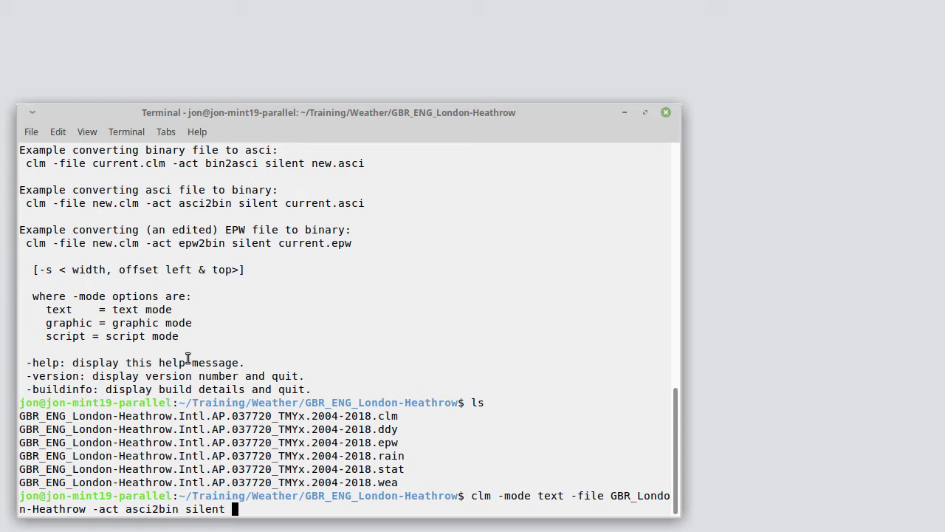
pyautogui.moveTo(19, 415); pyautogui.dragTo(400, 419)
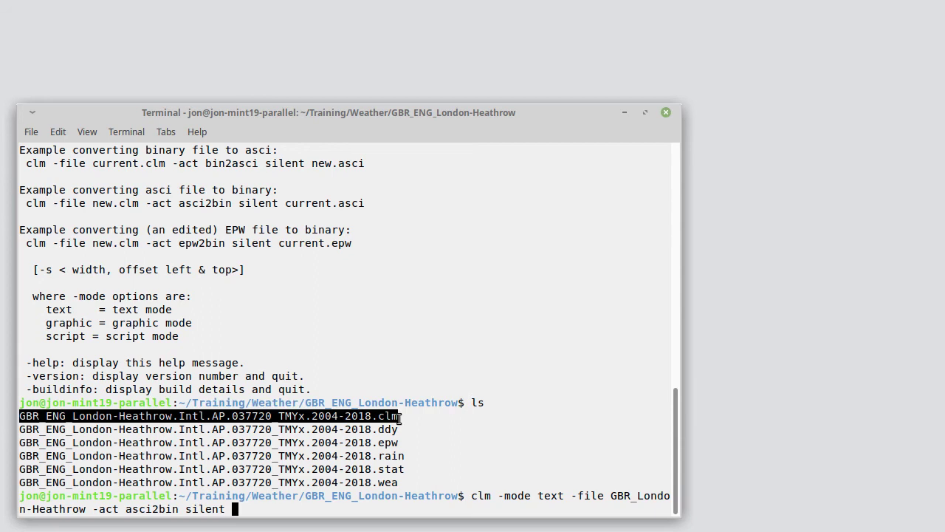
pyautogui.middleClick(429, 337)
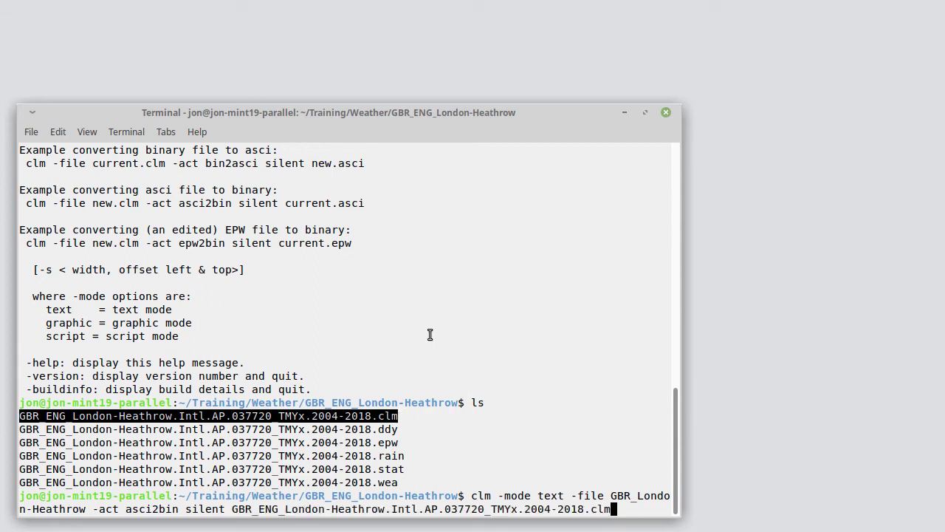
pyautogui.press('Return')
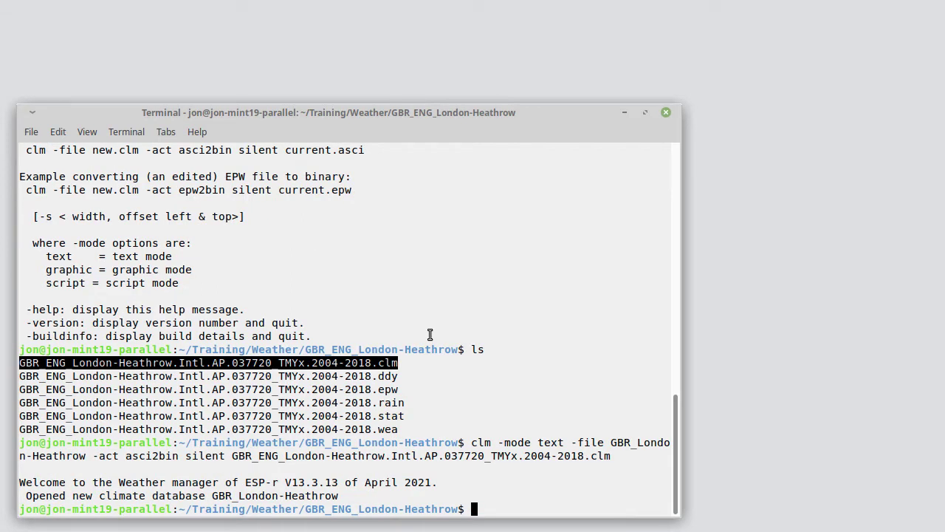
# Confirm the 354240-byte GBR_London-Heathrow database with ls -ltr and prepare 'clm -file GBR_London-Heathrow'.
pyautogui.write('ls -ltr')
pyautogui.press('Return')
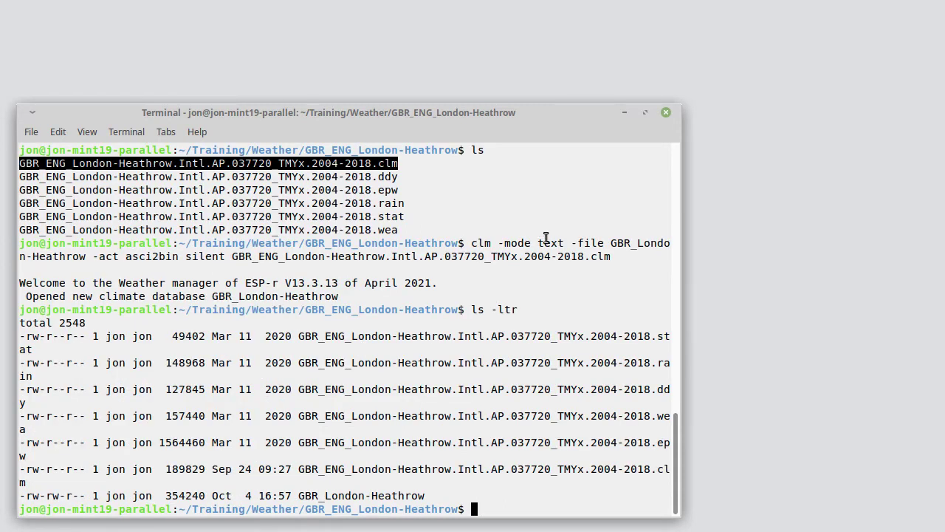
pyautogui.moveTo(682, 113); pyautogui.dragTo(828, 112)
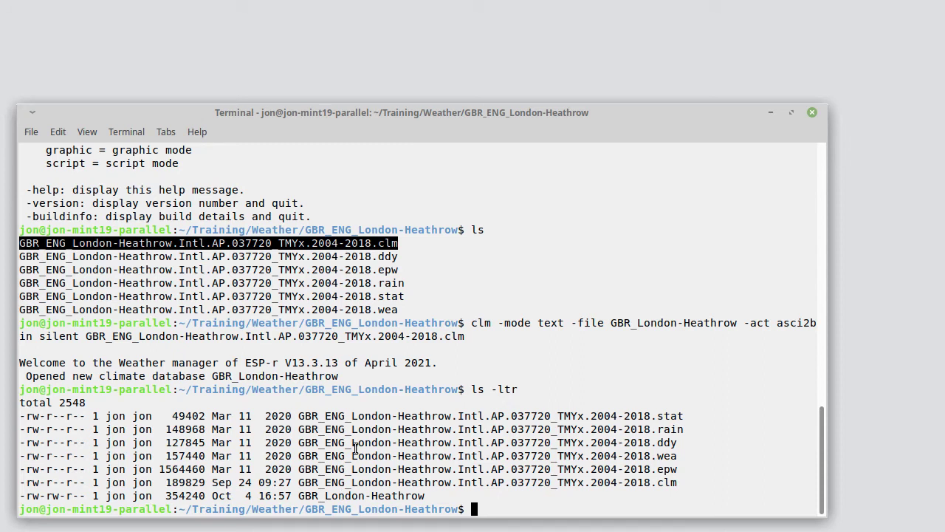
pyautogui.write('clm -file')
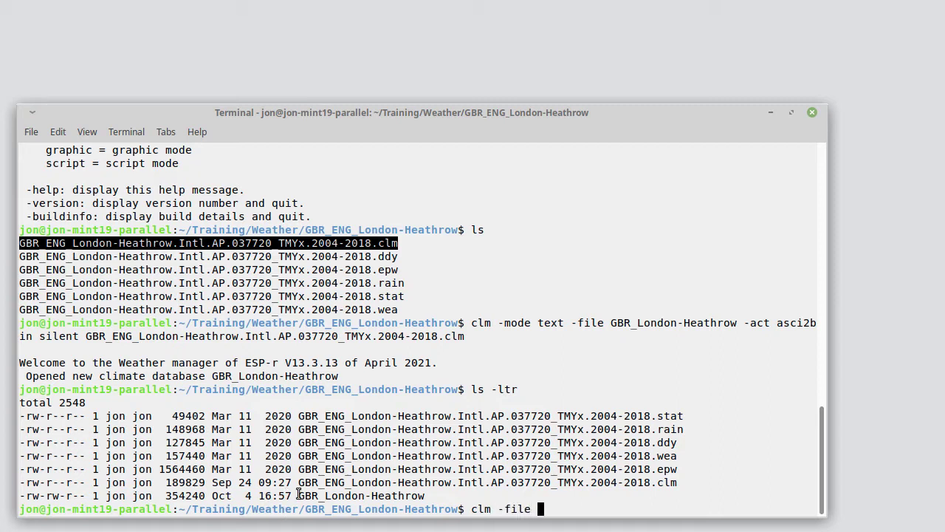
pyautogui.moveTo(299, 495); pyautogui.dragTo(426, 496)
pyautogui.middleClick(443, 395)
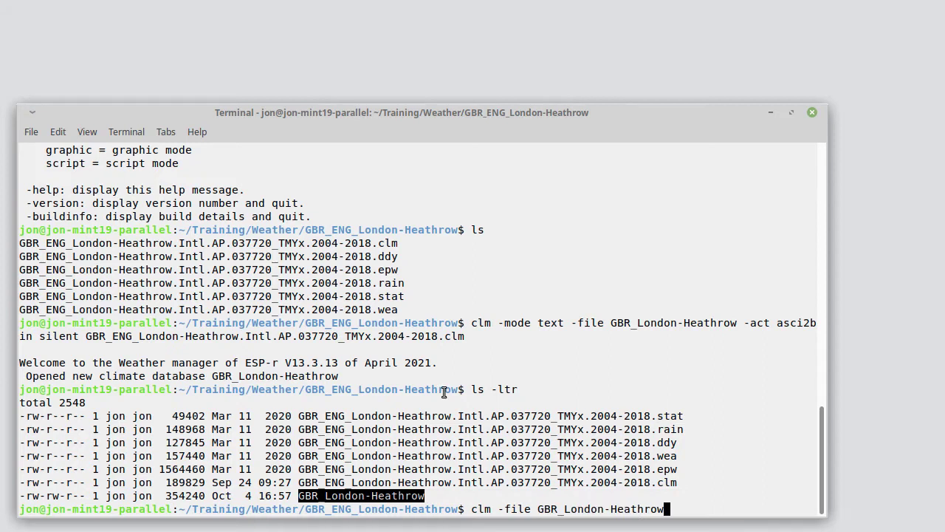
# Launch clm on GBR_London-Heathrow, accept the weather file name, and nudge the window right.
pyautogui.press('Return')
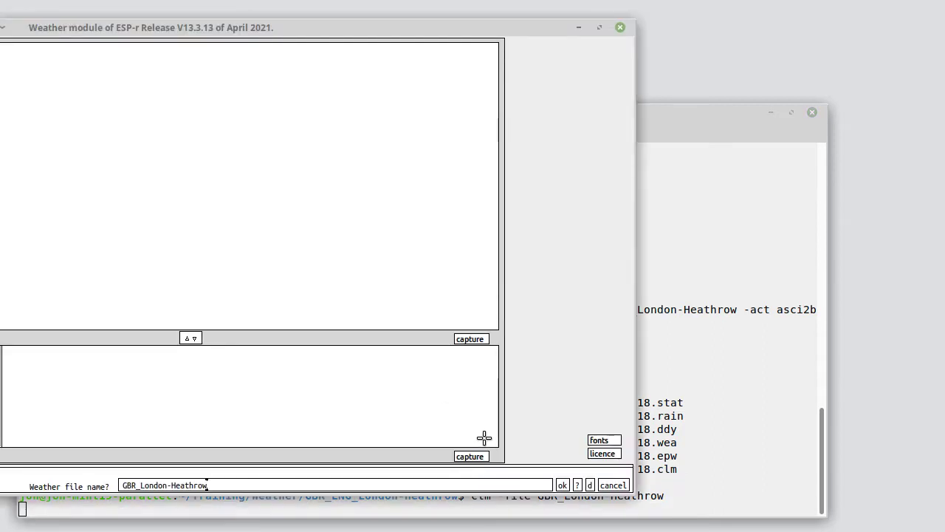
pyautogui.click(560, 484)
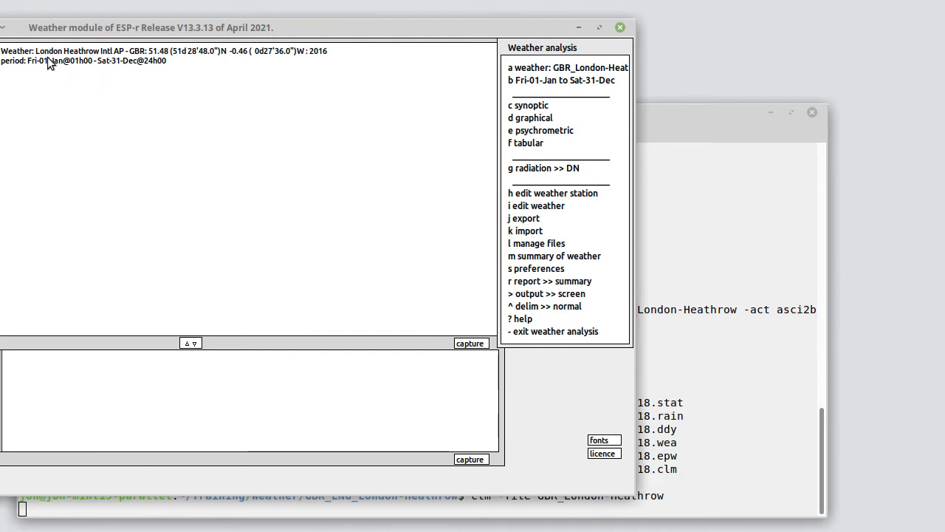
pyautogui.moveTo(105, 24); pyautogui.dragTo(129, 17)
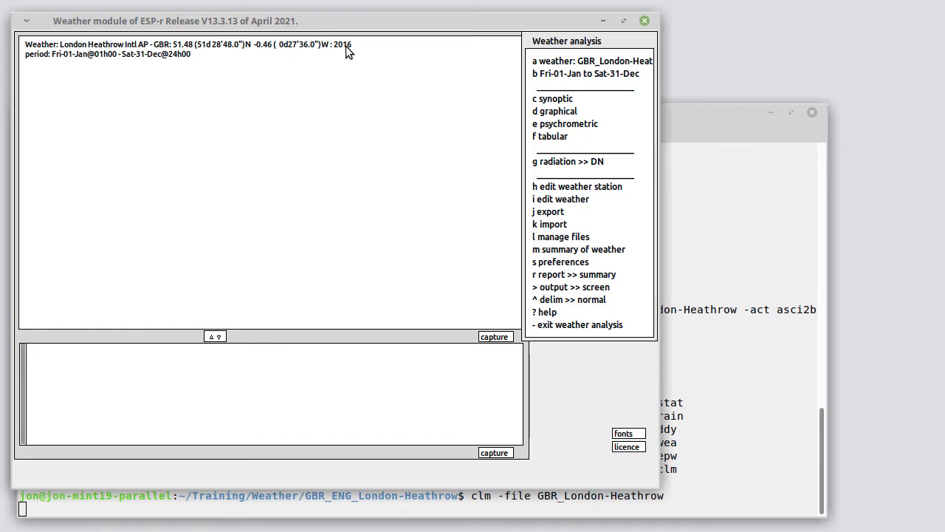
# Draw the full-year dry bulb temperature graph, peaking near 34 °C, then exit to the main menu.
pyautogui.click(562, 111)
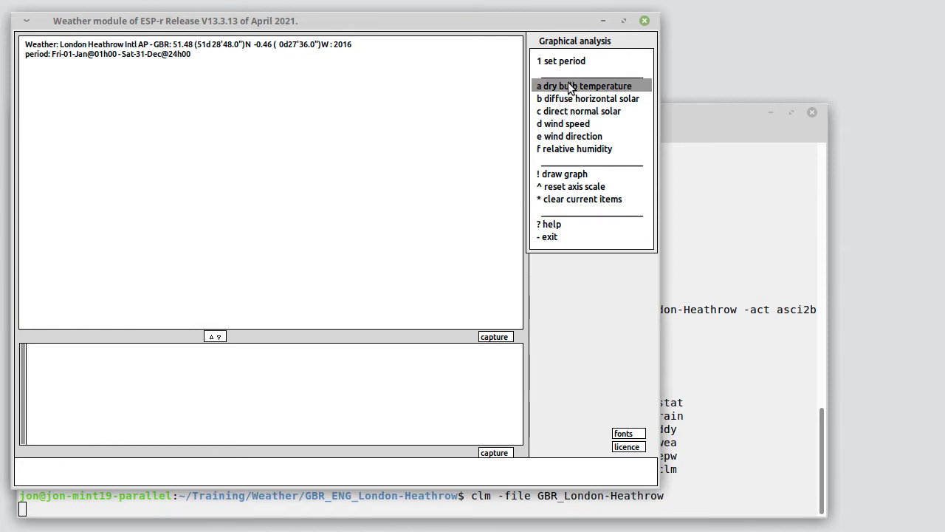
pyautogui.click(568, 176)
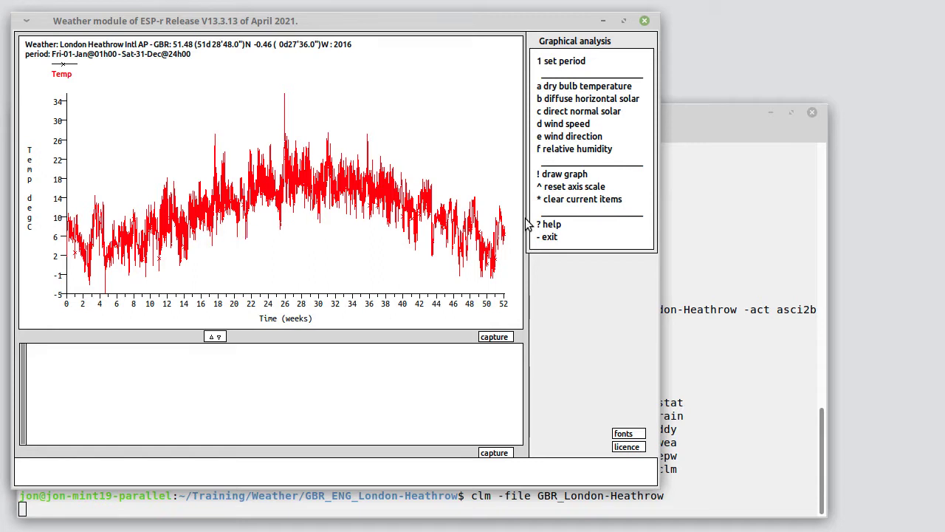
pyautogui.click(550, 237)
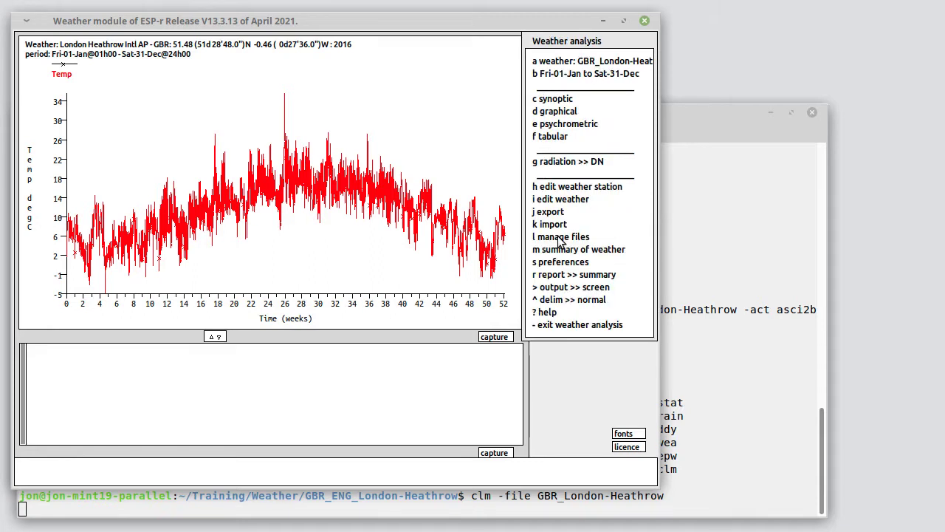
# Choose synoptic analysis of dry bulb temperature as degree days with weekly reporting.
pyautogui.click(546, 101)
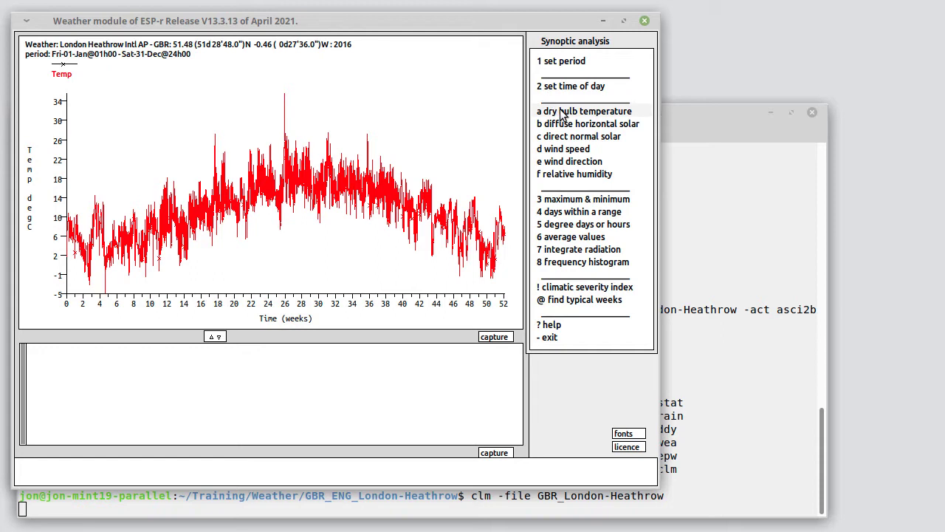
pyautogui.click(563, 112)
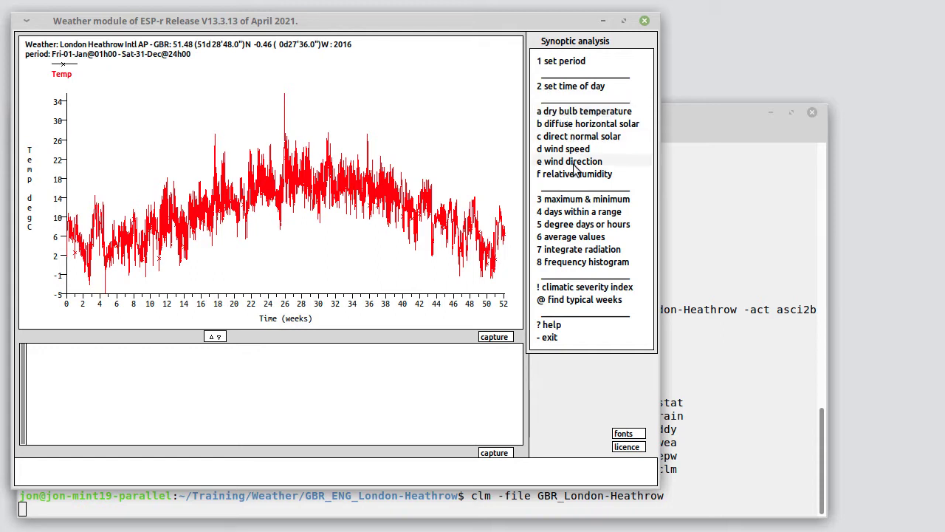
pyautogui.click(566, 224)
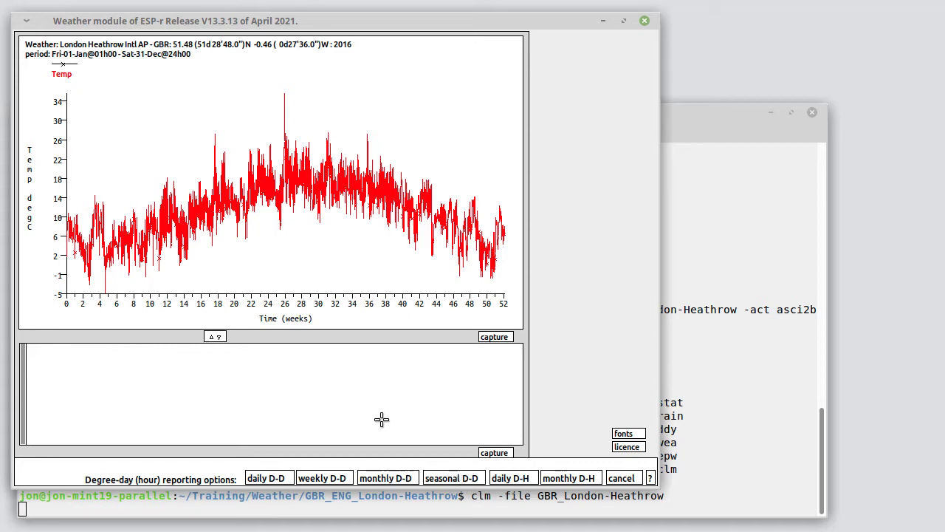
pyautogui.click(321, 477)
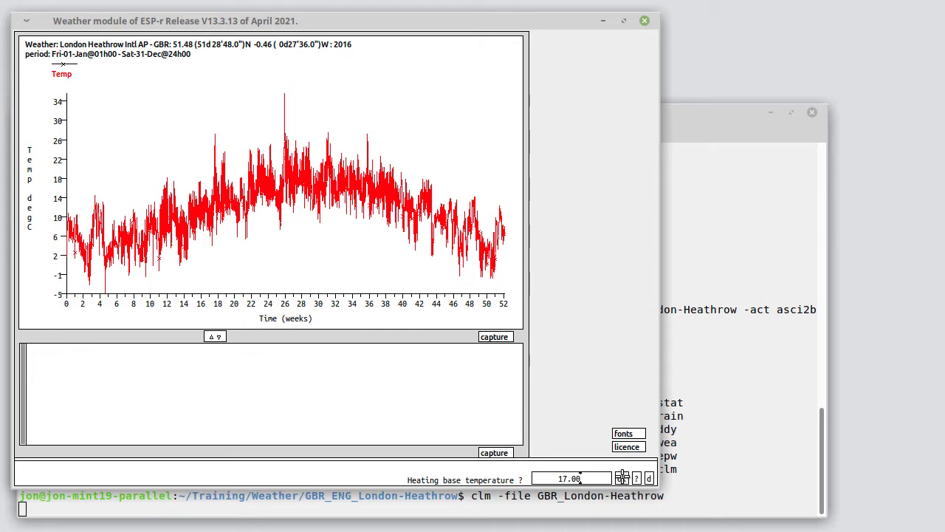
# Accept heating base 17.00 and cooling base 21.00, listing all weeks to totals 2205.1 and 36.9.
pyautogui.click(621, 478)
pyautogui.click(622, 478)
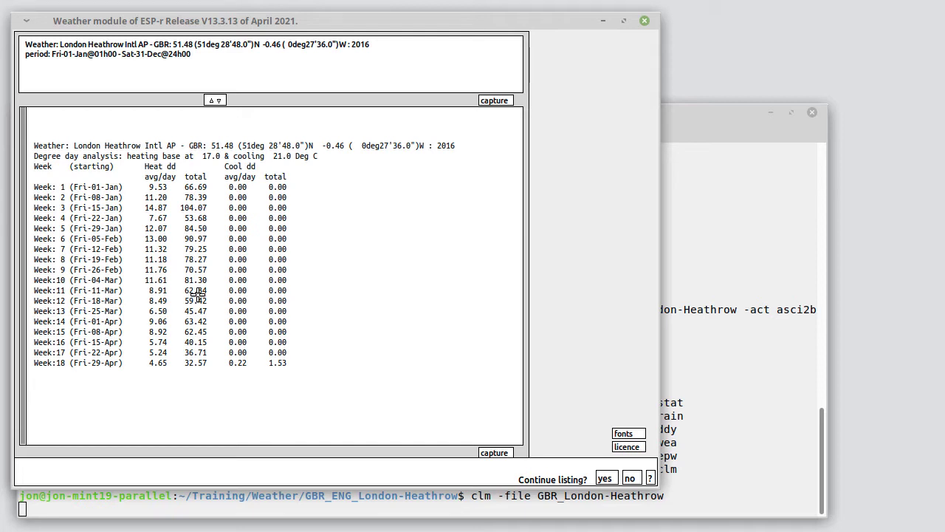
pyautogui.click(606, 478)
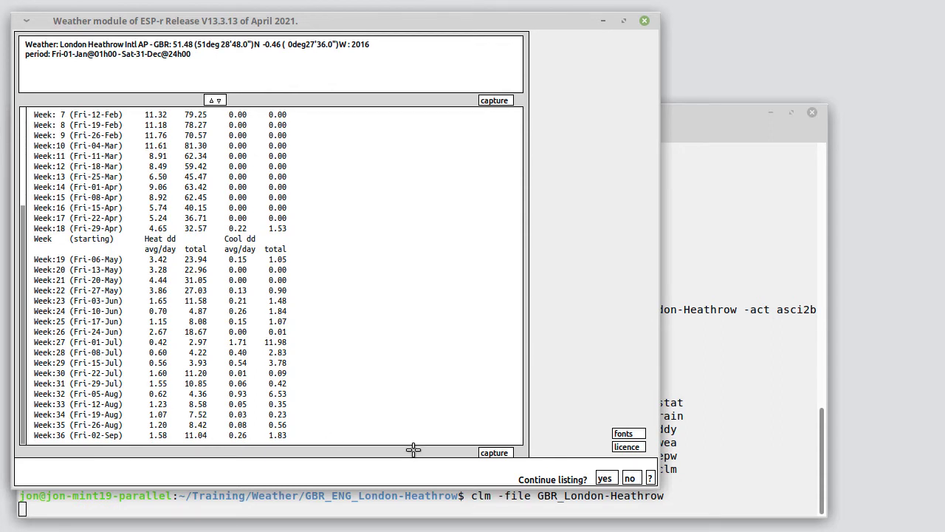
pyautogui.click(607, 478)
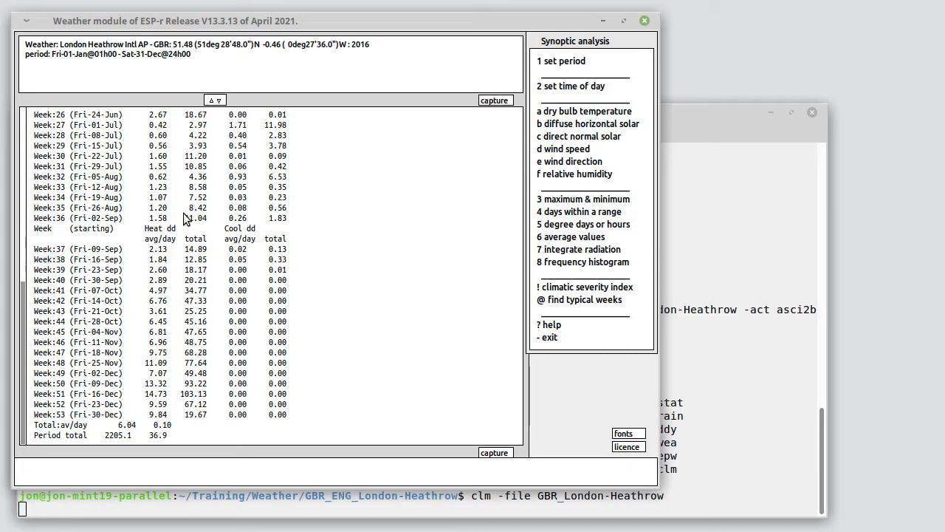
# Leave synoptic analysis and choose manage files to show Heathrow's seasons and typical weeks.
pyautogui.click(551, 338)
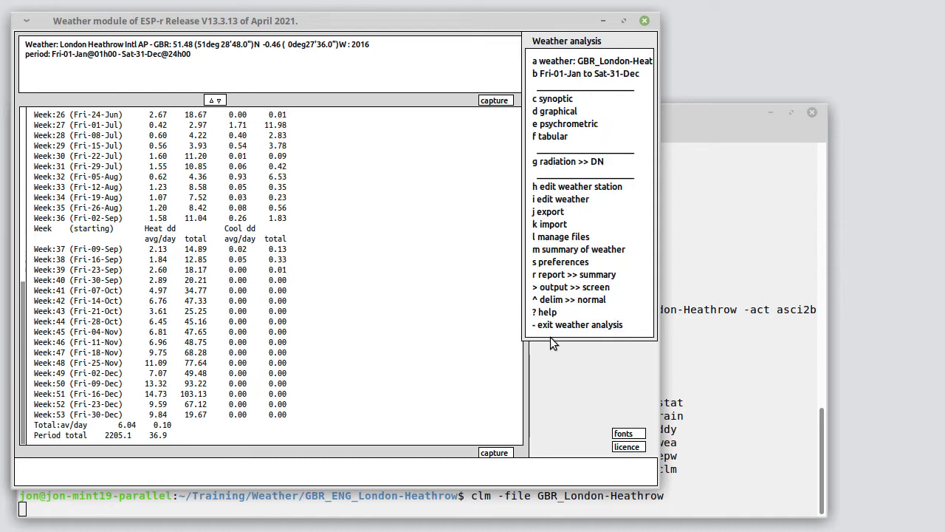
pyautogui.click(560, 237)
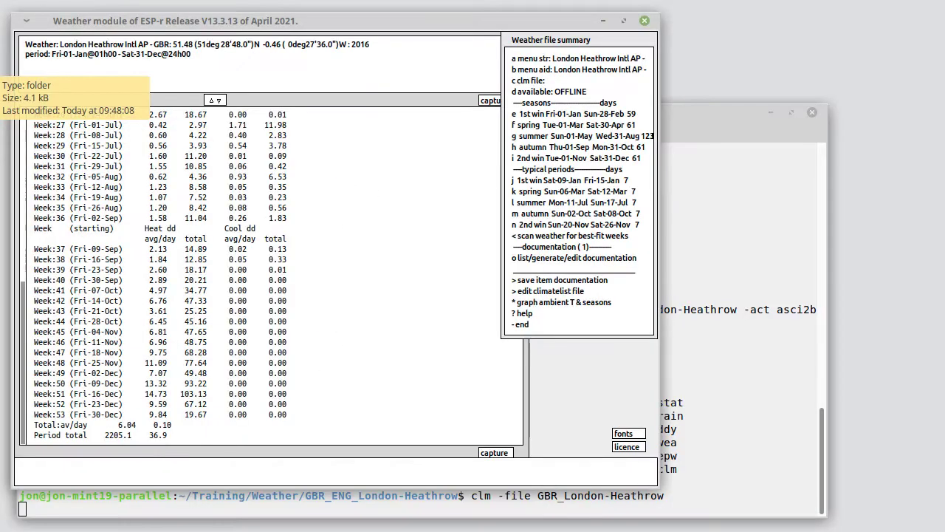
# End the first winter season on 13 Mar and confirm spring running to 8 May.
pyautogui.click(559, 116)
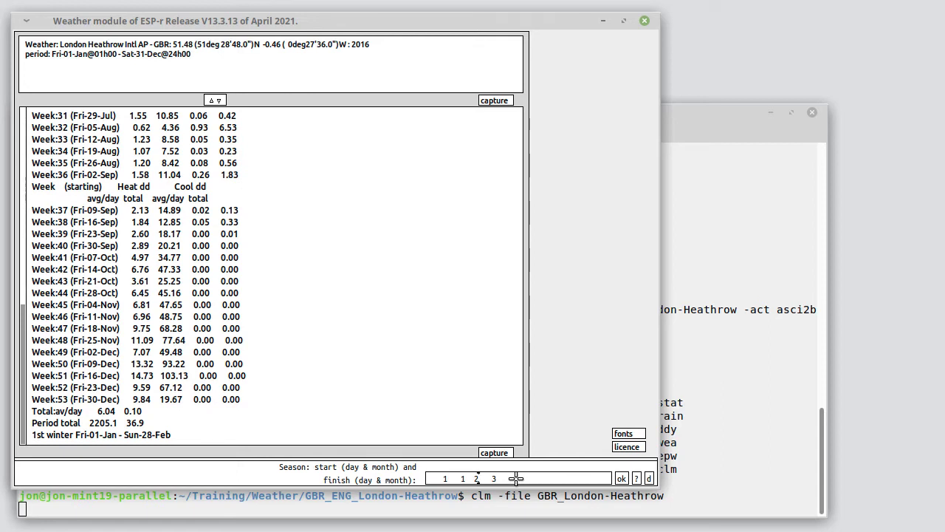
pyautogui.press('BackSpace')
pyautogui.press('BackSpace')
pyautogui.press('BackSpace')
pyautogui.press('BackSpace')
pyautogui.write('13 3')
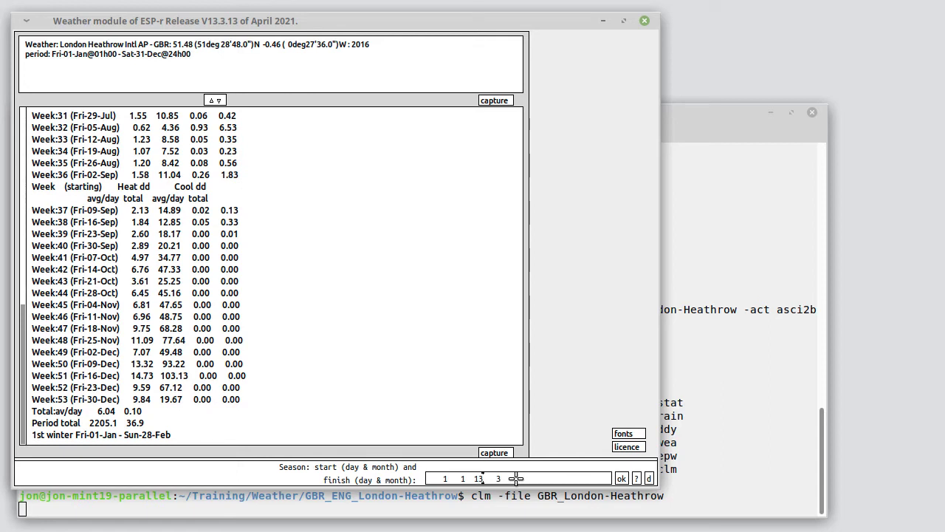
pyautogui.click(622, 479)
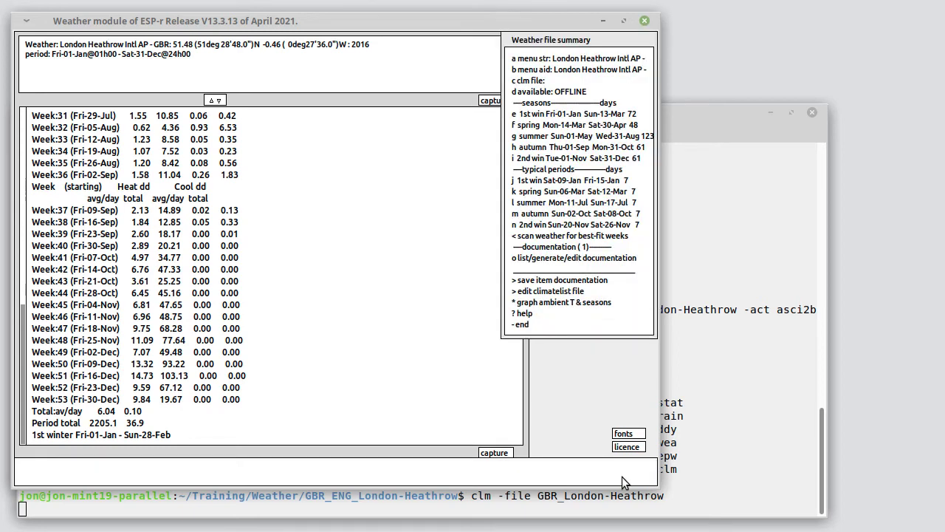
pyautogui.click(581, 124)
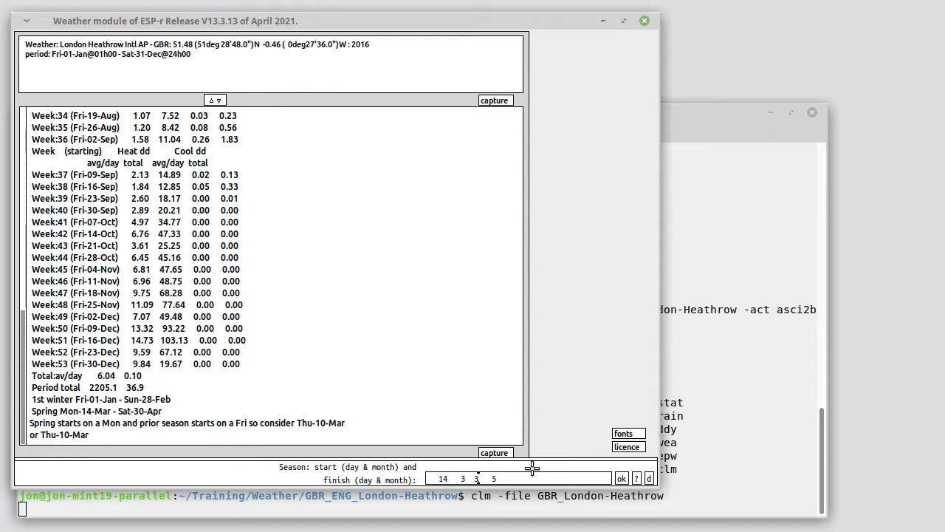
pyautogui.press('Return')
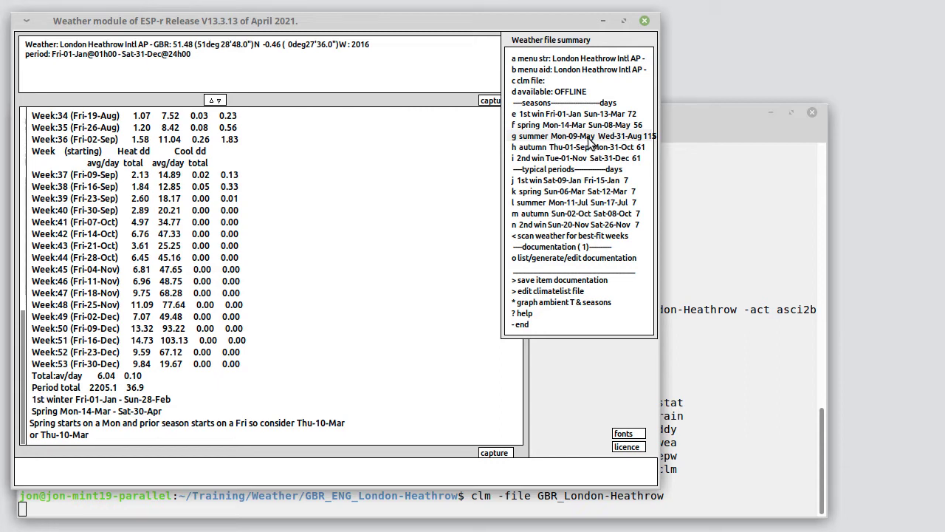
# Set summer to finish on 18 Sep and confirm autumn ending 13 Nov.
pyautogui.click(589, 138)
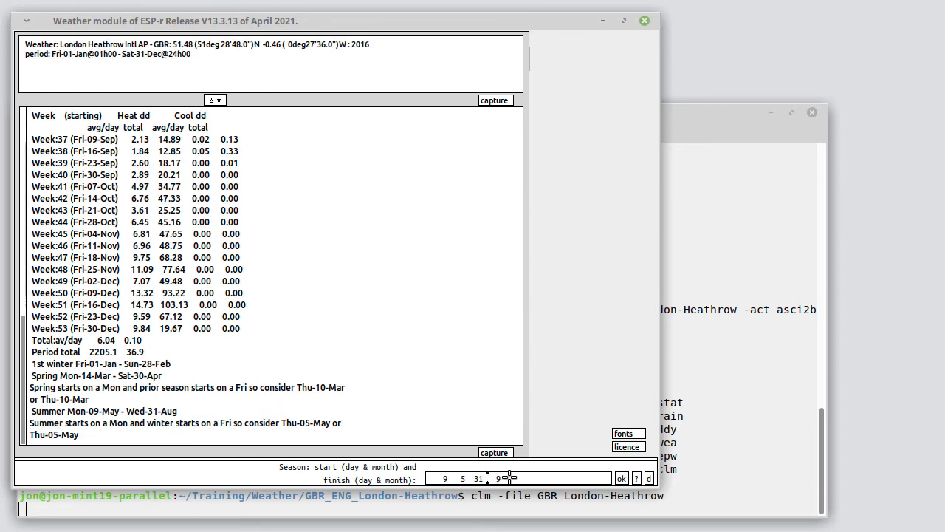
pyautogui.press('BackSpace')
pyautogui.press('BackSpace')
pyautogui.write('18')
pyautogui.click(621, 478)
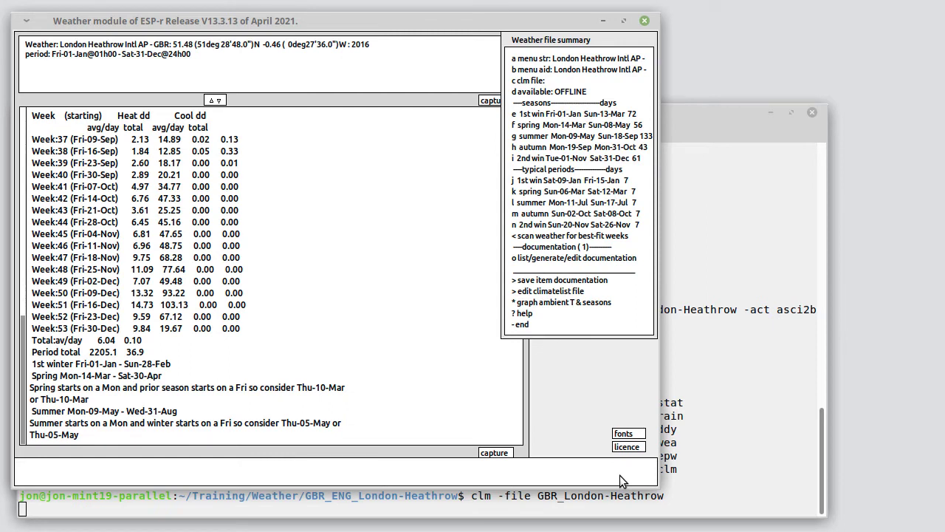
pyautogui.click(576, 147)
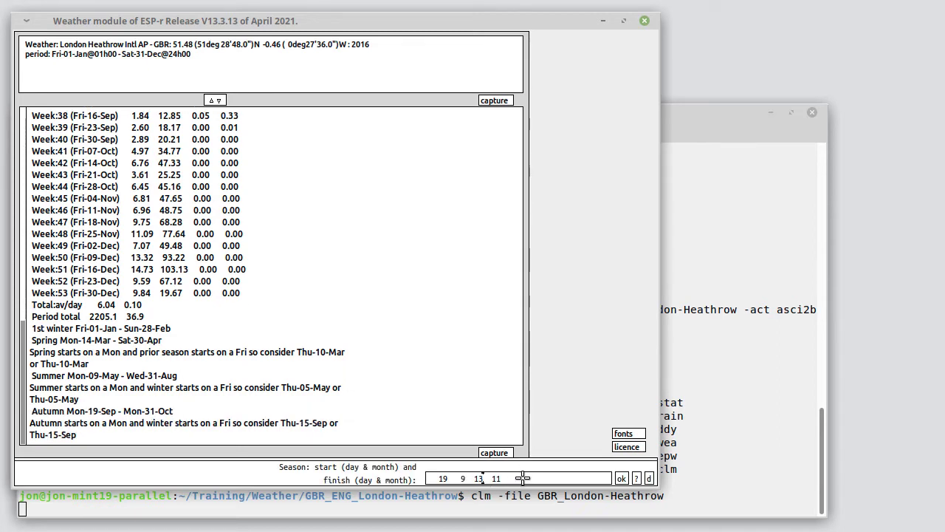
pyautogui.click(620, 478)
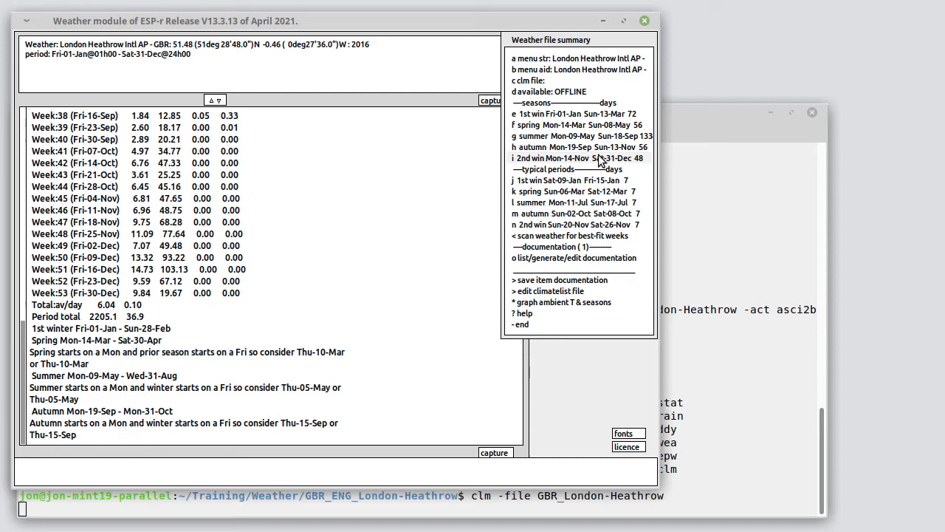
# Scan the Heathrow weather for best-fit weeks using 17.00 heating and 21.00 cooling base temperatures.
pyautogui.click(550, 236)
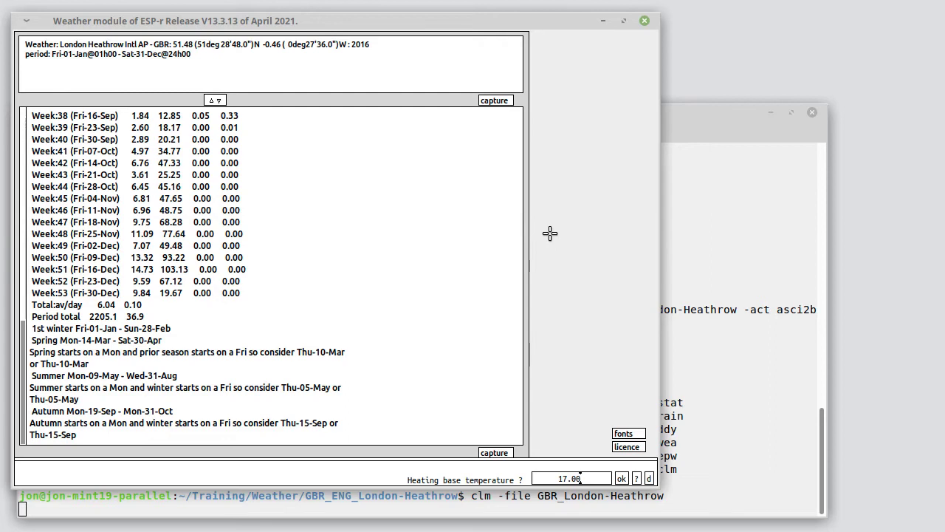
pyautogui.click(622, 479)
pyautogui.click(621, 478)
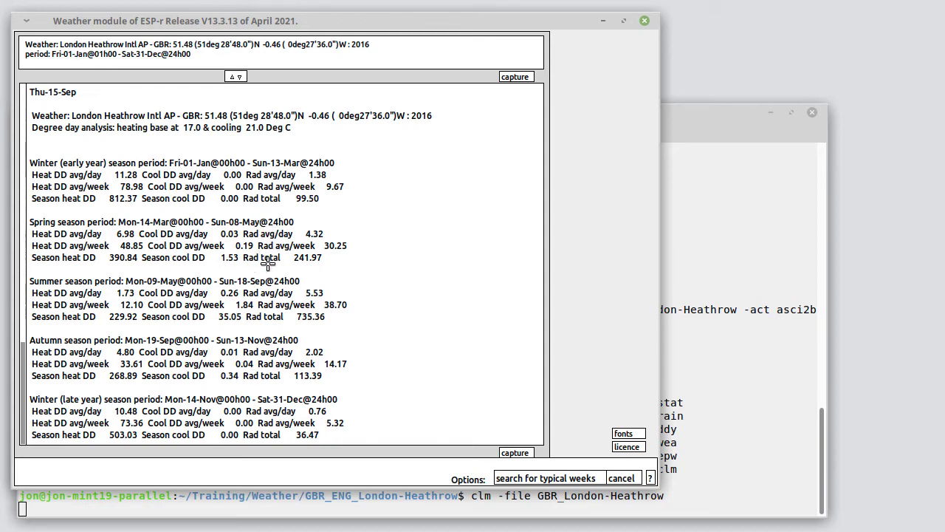
# Search for typical weeks with equal HDD, CDD and solar weightings, accepting every season's best-fit week.
pyautogui.click(517, 477)
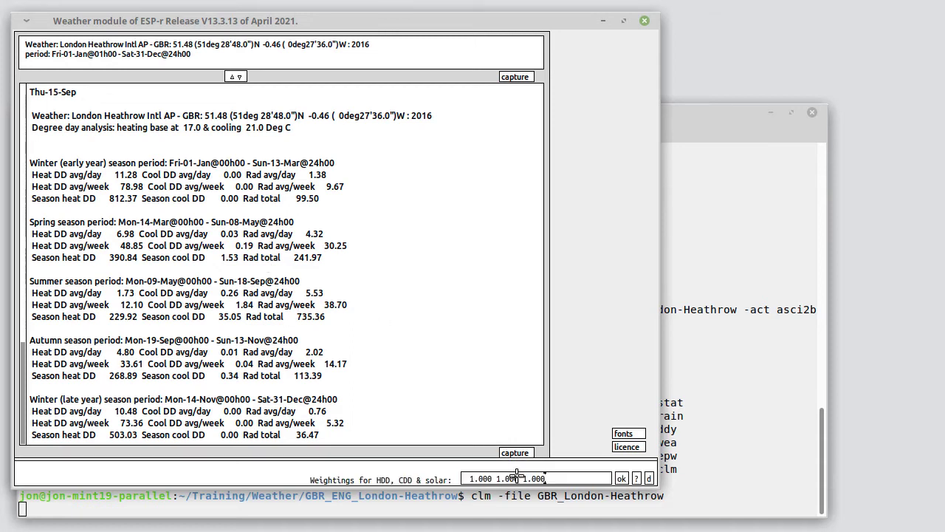
pyautogui.click(621, 478)
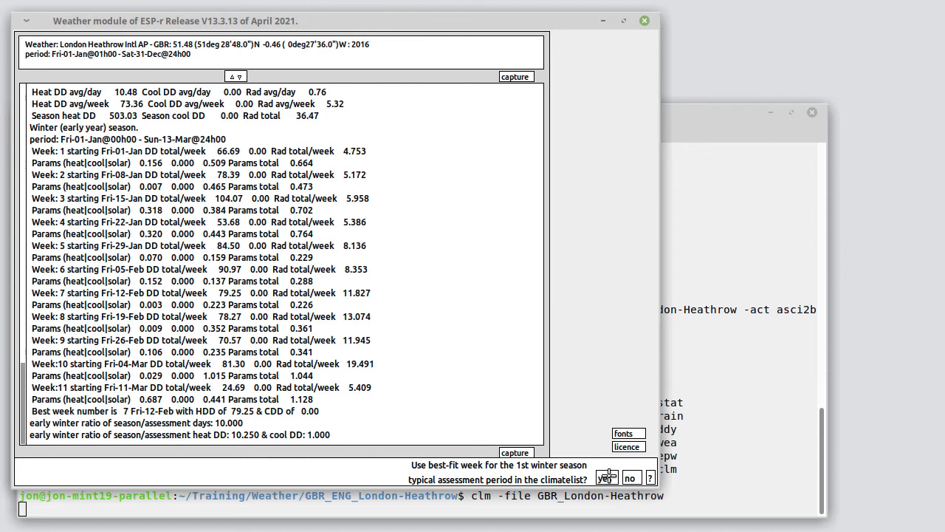
pyautogui.click(605, 478)
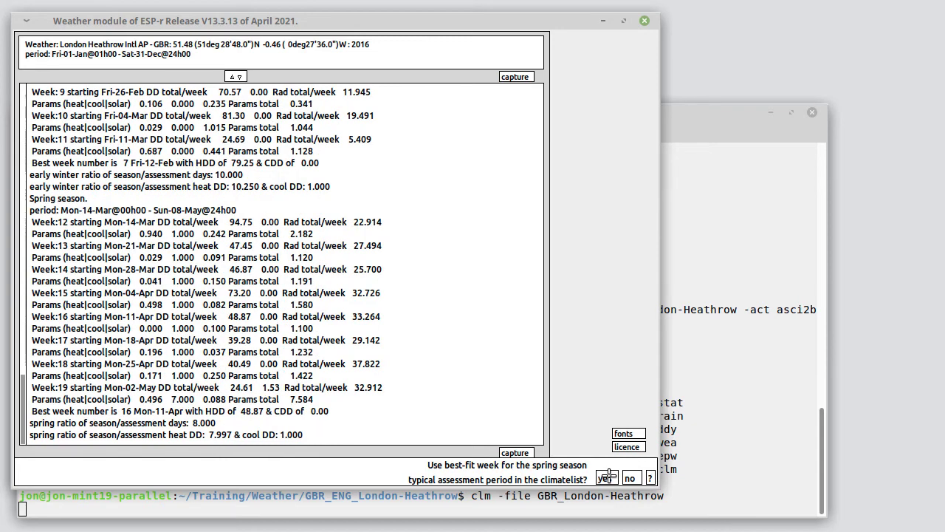
pyautogui.click(606, 478)
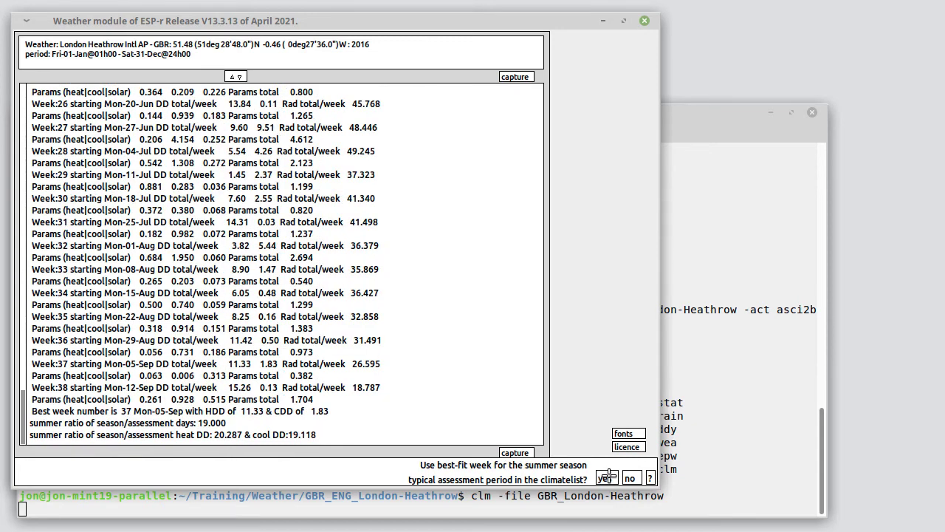
pyautogui.click(606, 478)
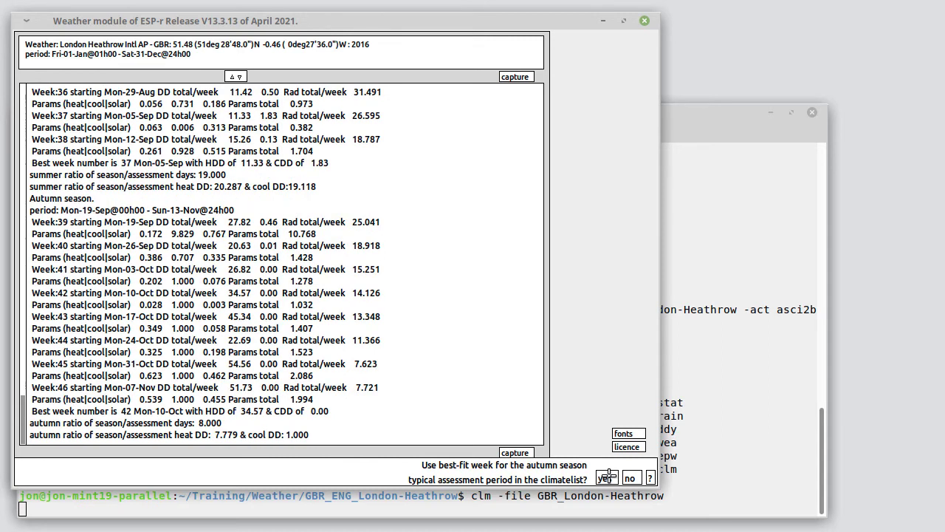
pyautogui.click(605, 477)
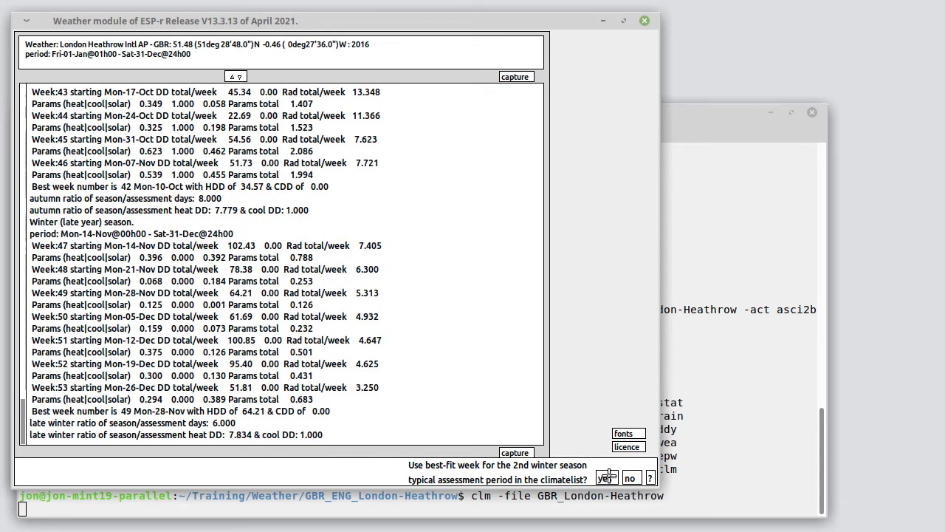
pyautogui.click(606, 478)
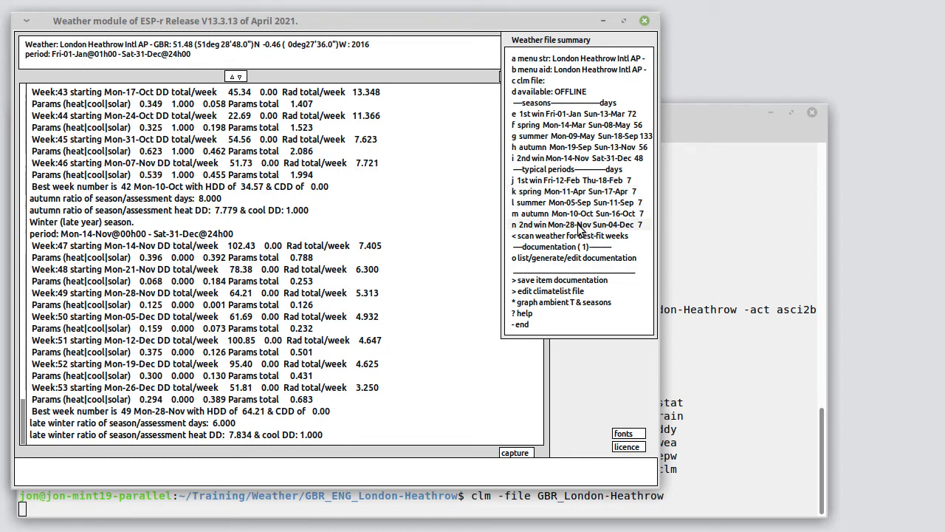
# Graph the year's ambient temperature with the season bands and typical weeks overlaid.
pyautogui.click(555, 303)
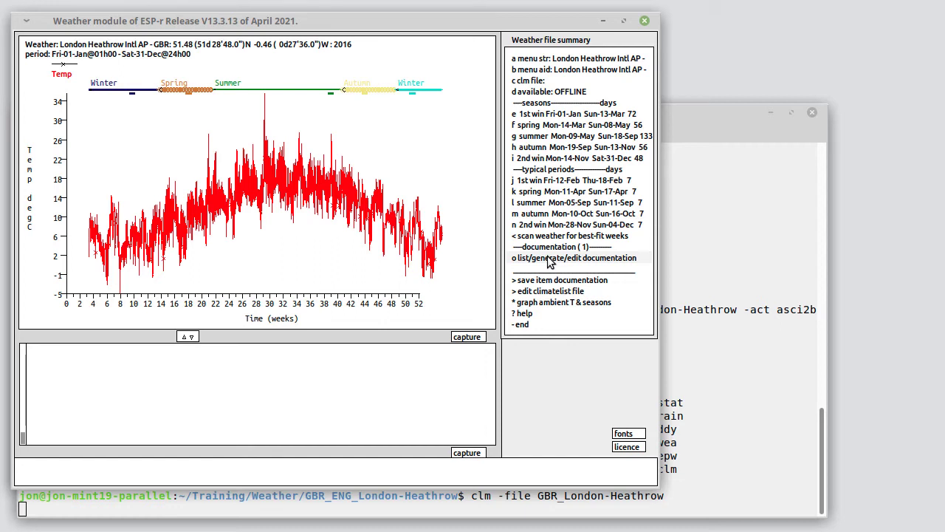
# Initialise a fresh documentation entry for the weather file and begin saving it as a climatelist block.
pyautogui.click(549, 259)
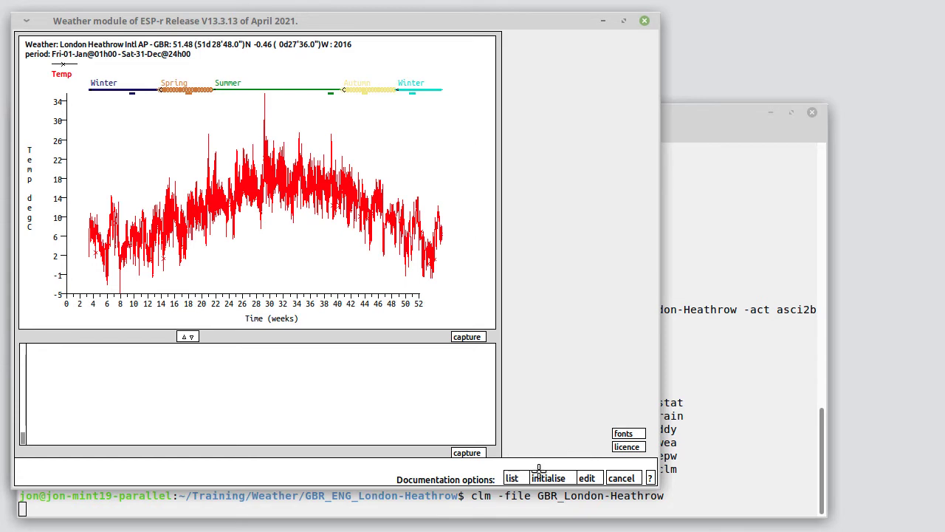
pyautogui.click(545, 478)
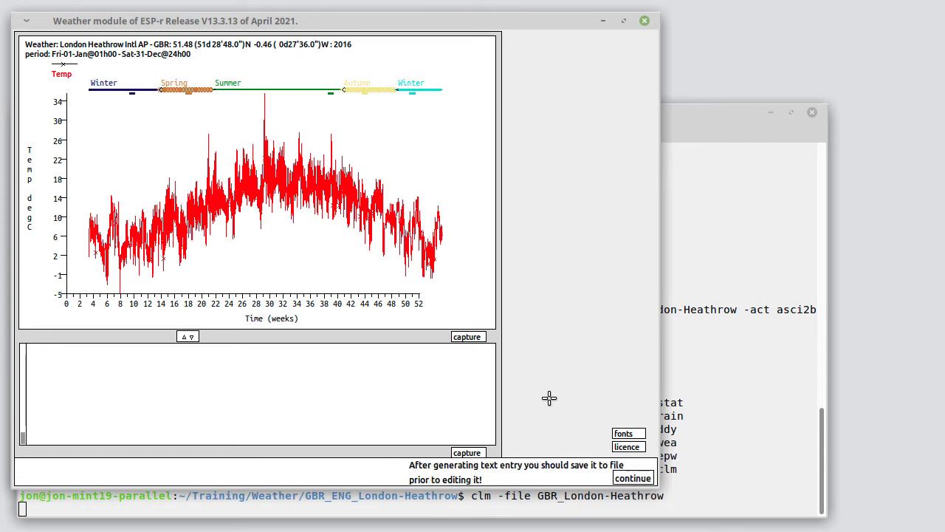
pyautogui.click(632, 478)
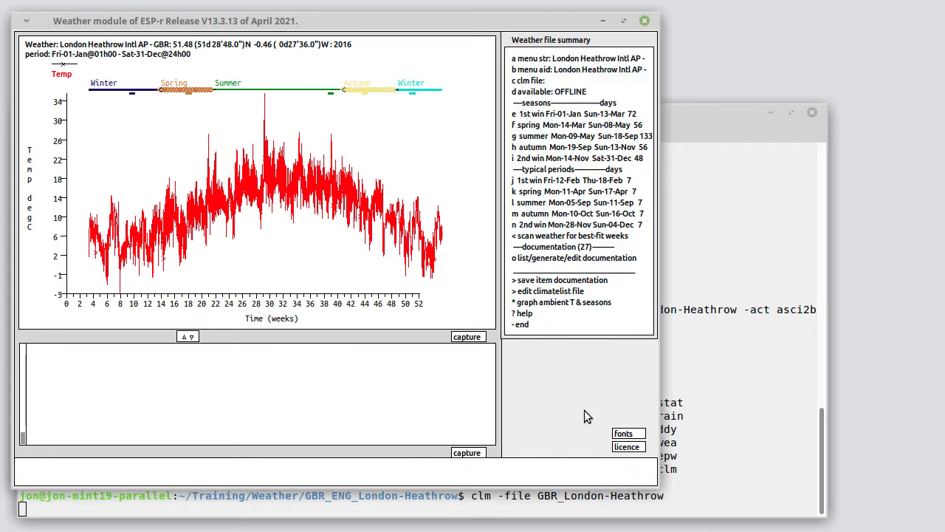
pyautogui.click(534, 280)
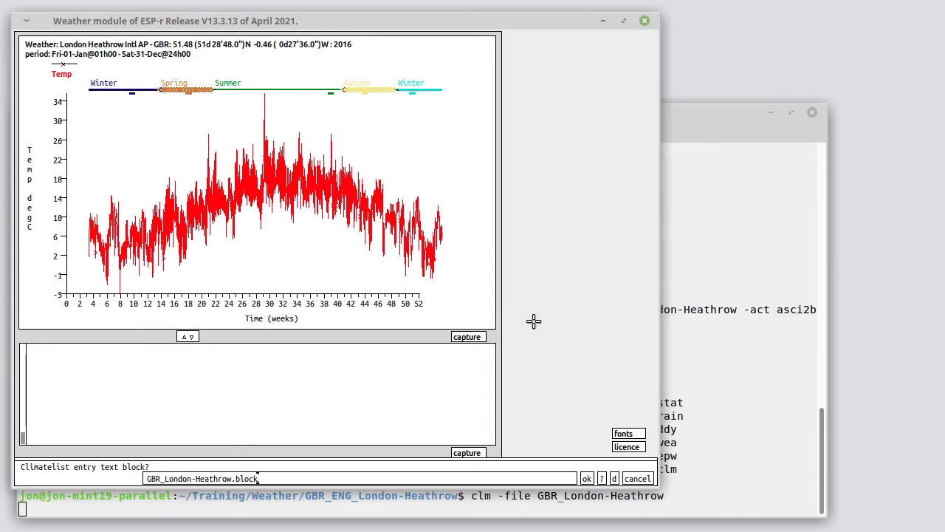
# Save the block as GBR_London-Heathrow.block, exit the summary, then suspend clm and list the folder.
pyautogui.click(585, 477)
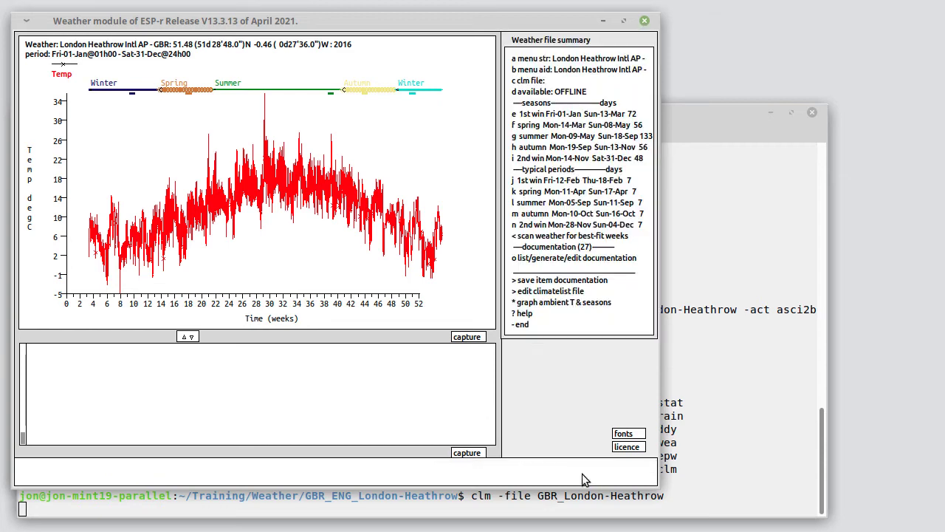
pyautogui.click(526, 324)
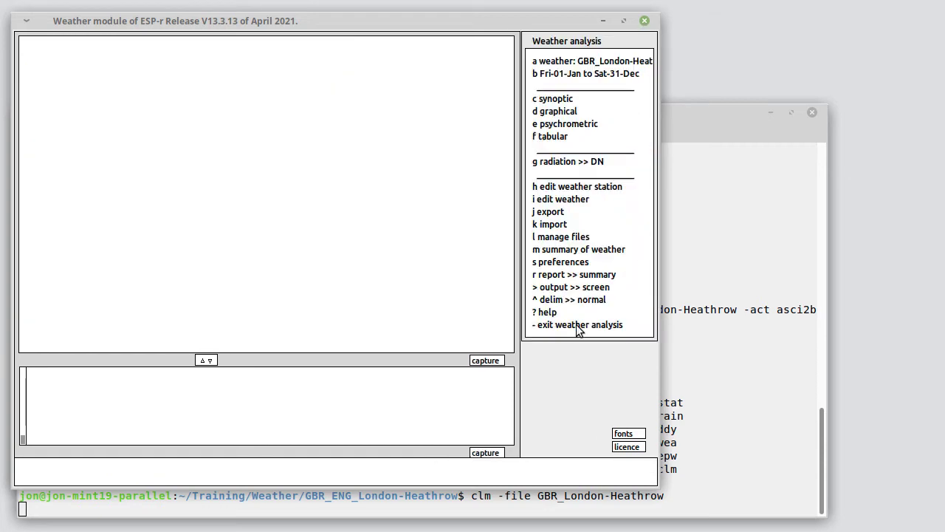
pyautogui.click(715, 338)
pyautogui.hotkey('ctrl', 'z')
pyautogui.write('ls')
pyautogui.press('Return')
pyautogui.write('more')
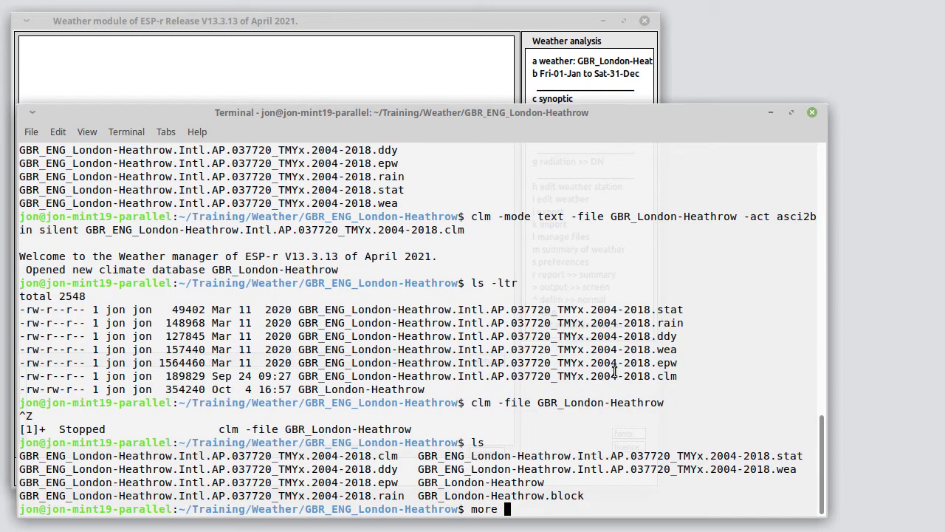
# Display GBR_London-Heathrow.block with more and page through to the end of the file.
pyautogui.moveTo(417, 495); pyautogui.dragTo(585, 496)
pyautogui.middleClick(602, 319)
pyautogui.press('Return')
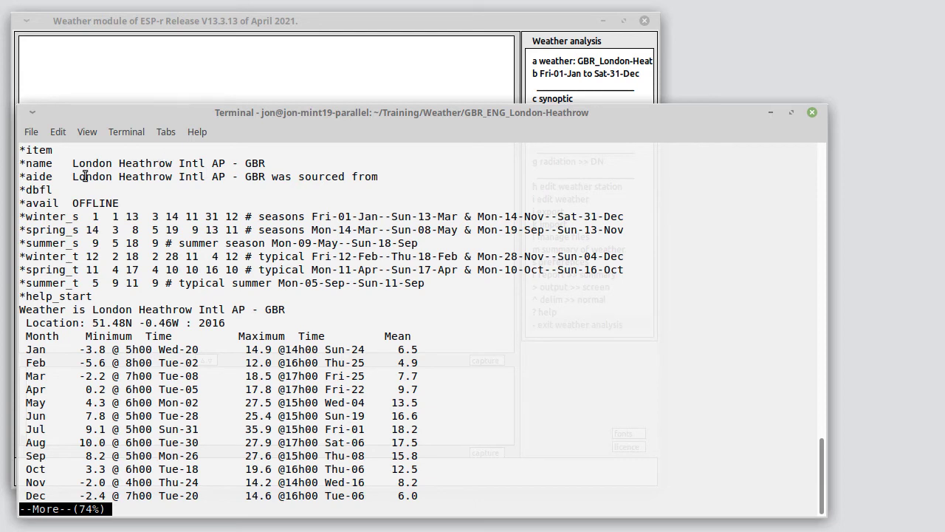
pyautogui.moveTo(73, 188); pyautogui.dragTo(113, 188)
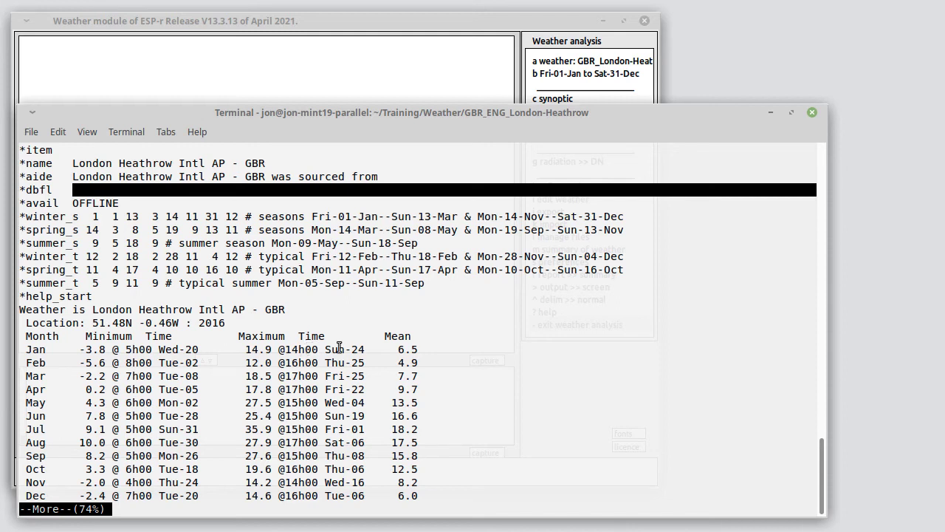
pyautogui.press('space')
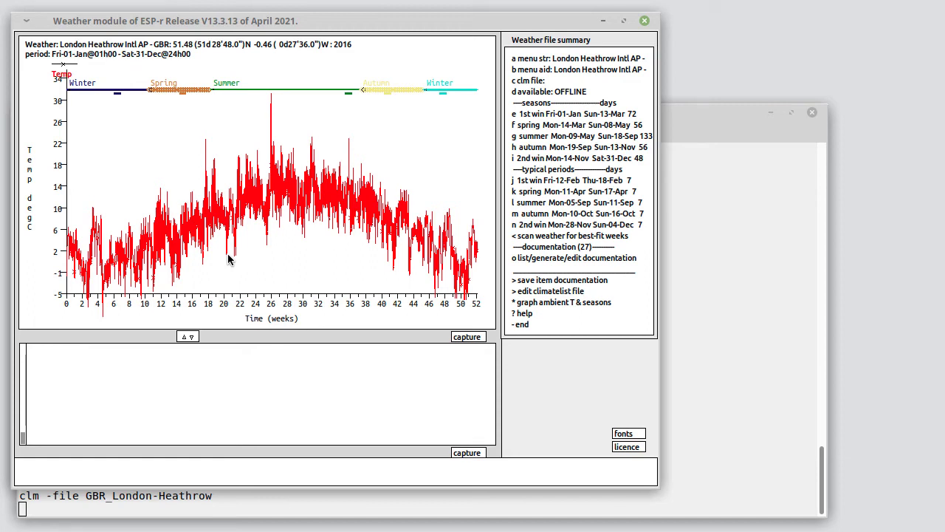
# Change the spring season's finish day from 8 May to 22 May.
pyautogui.click(571, 125)
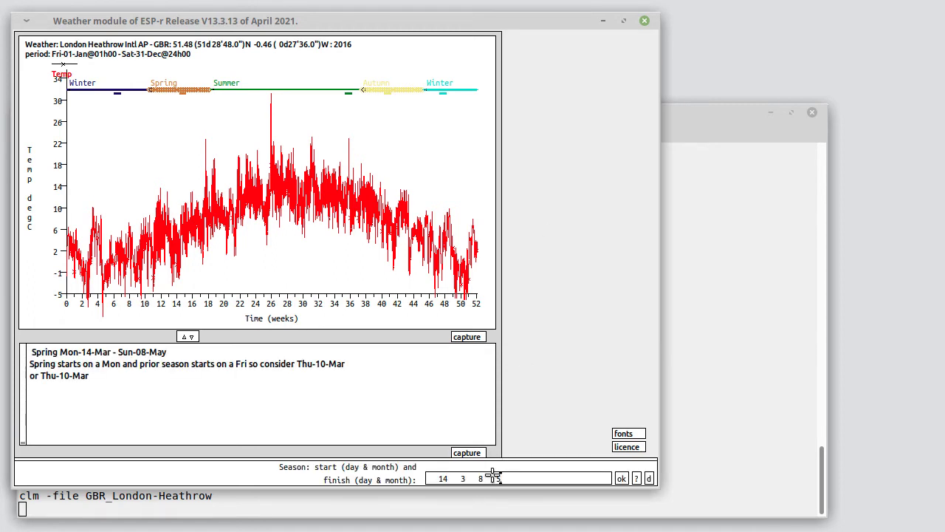
pyautogui.press('BackSpace')
pyautogui.write('22')
pyautogui.click(622, 478)
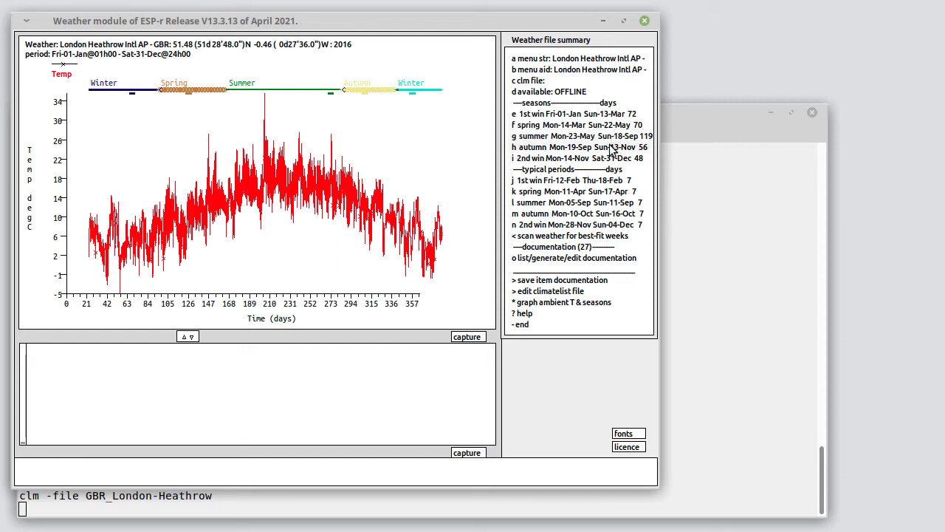
# Rescan with 17.00/21.00 base temperatures and default weightings, accepting all five seasons' best-fit weeks.
pyautogui.click(624, 235)
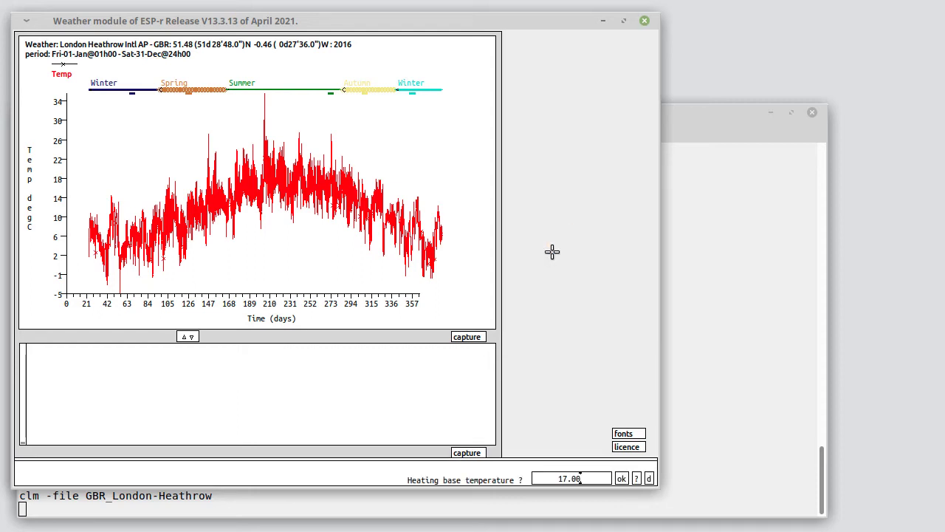
pyautogui.click(621, 478)
pyautogui.click(621, 479)
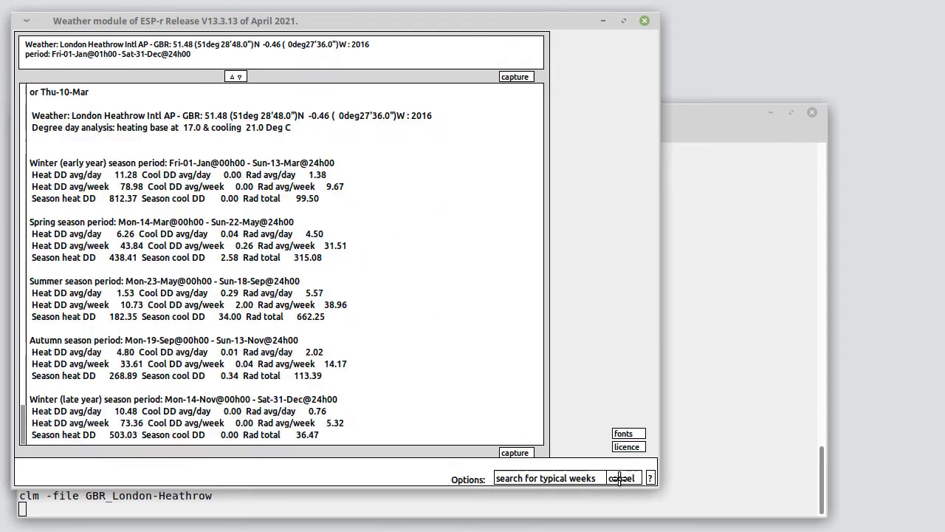
pyautogui.click(580, 478)
pyautogui.click(622, 478)
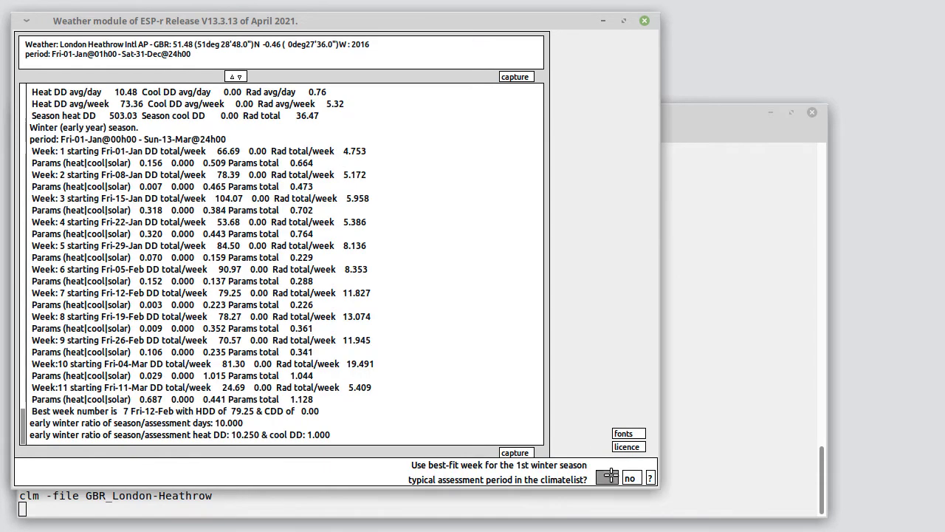
pyautogui.click(607, 478)
pyautogui.click(607, 477)
pyautogui.click(607, 477)
pyautogui.click(607, 477)
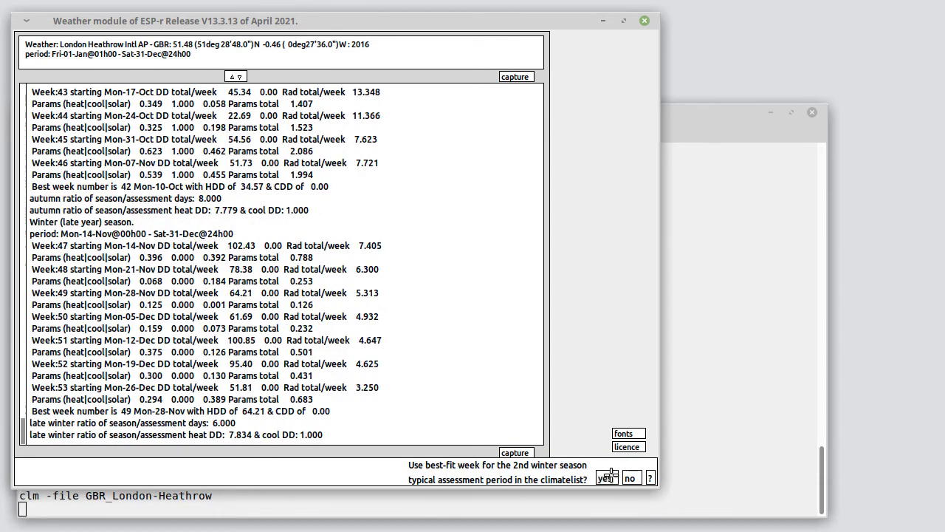
pyautogui.click(608, 477)
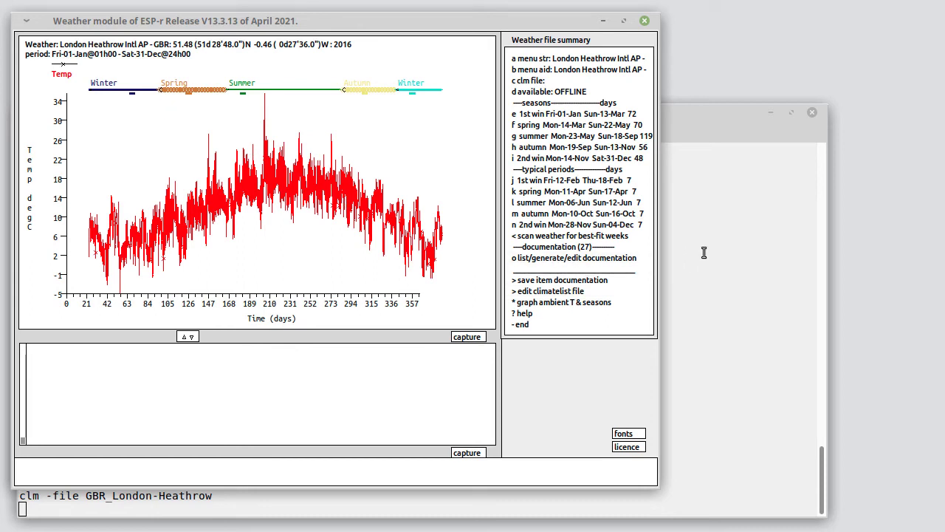
pyautogui.click(610, 259)
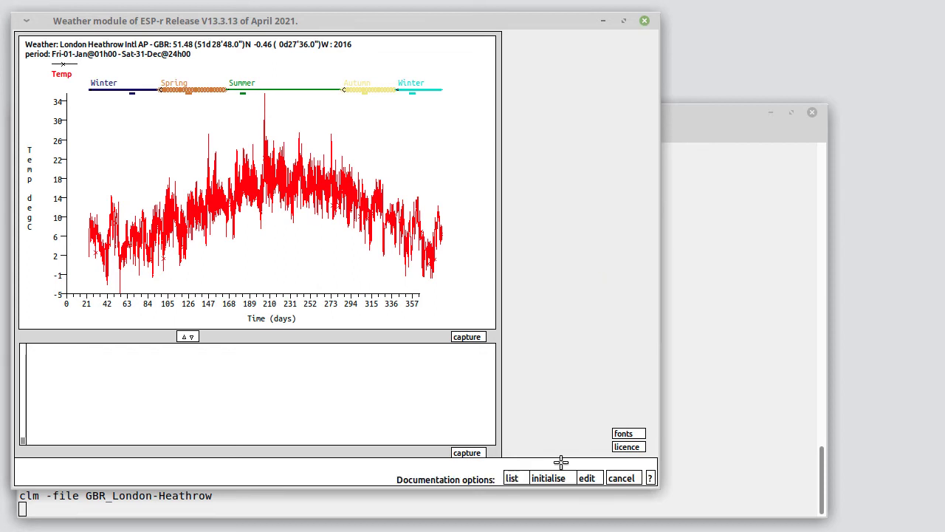
pyautogui.click(539, 478)
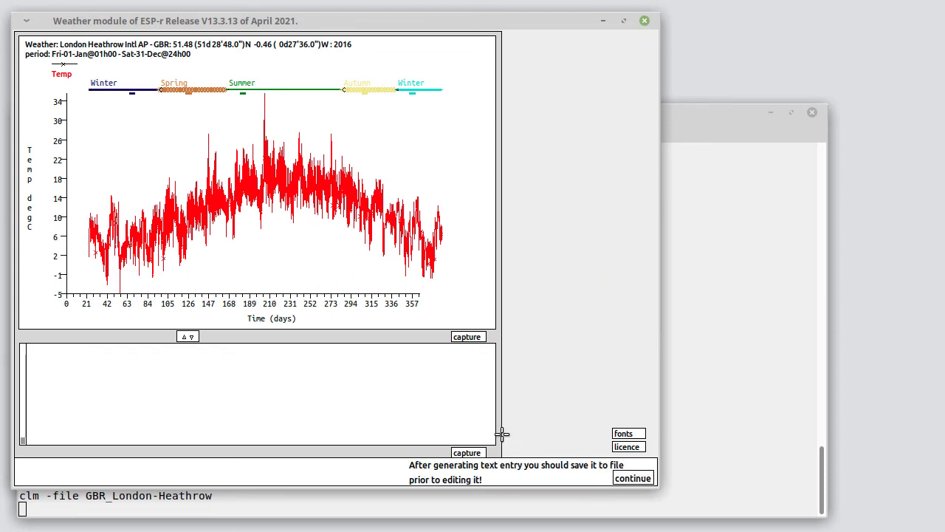
pyautogui.click(617, 478)
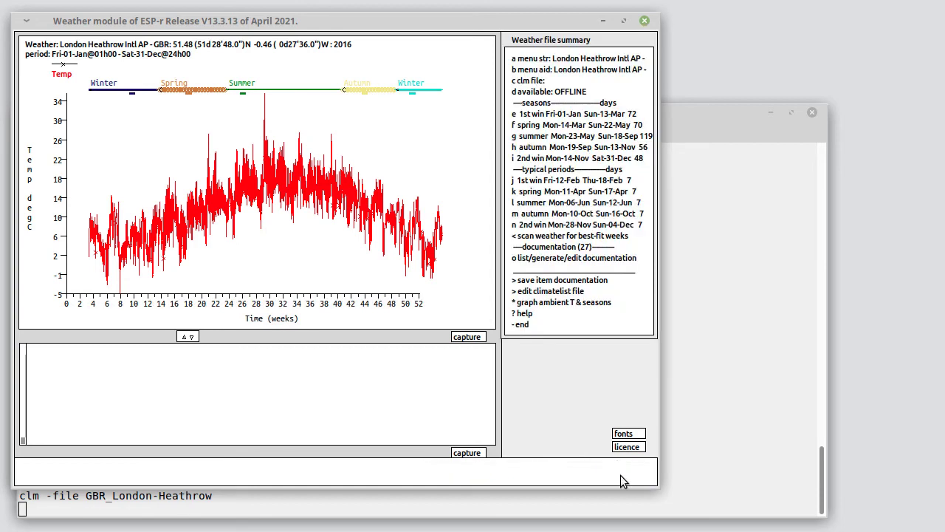
pyautogui.click(561, 280)
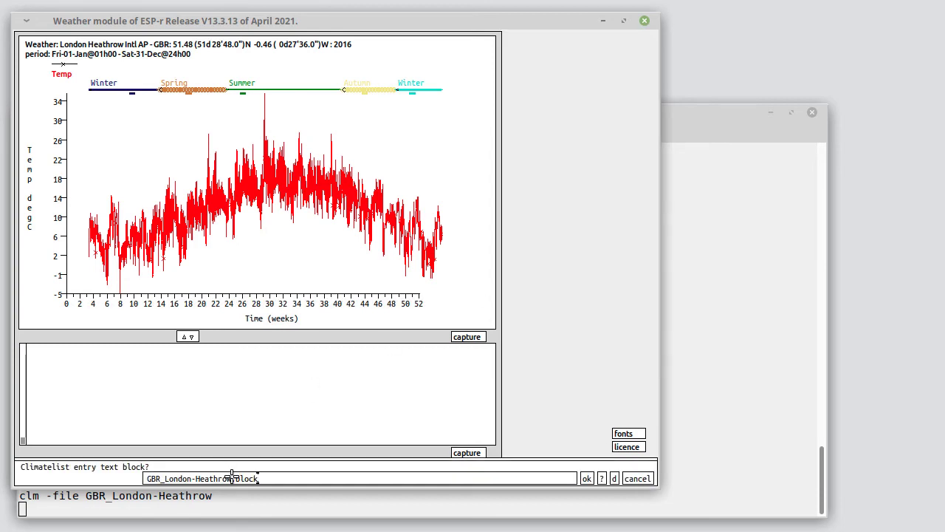
pyautogui.write('-revised')
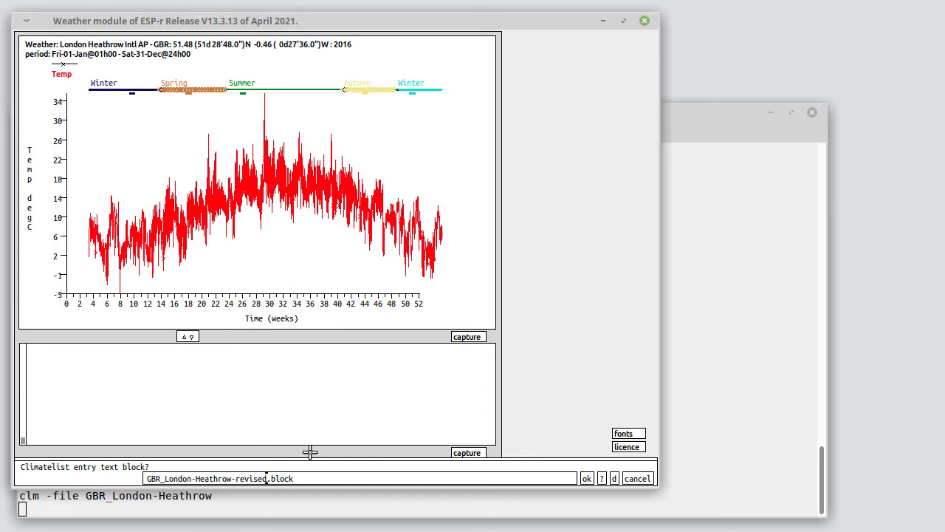
pyautogui.click(589, 477)
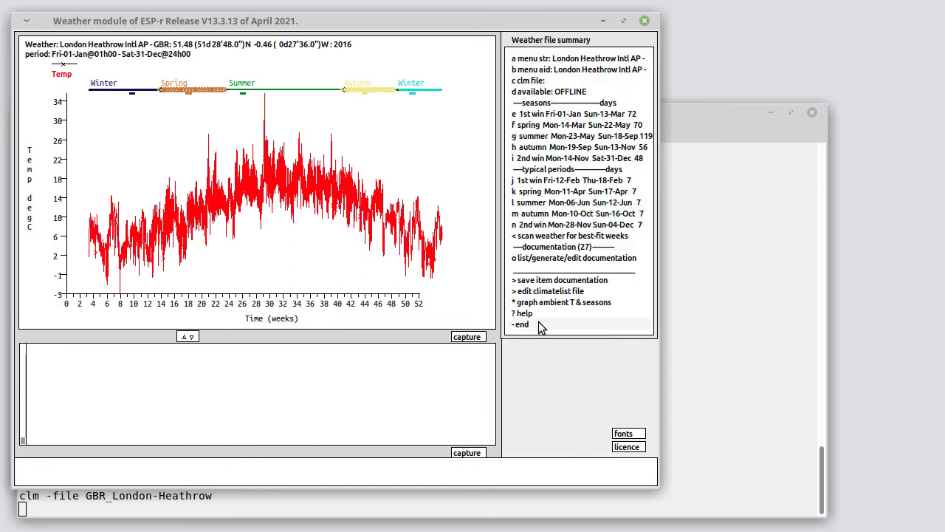
pyautogui.click(540, 325)
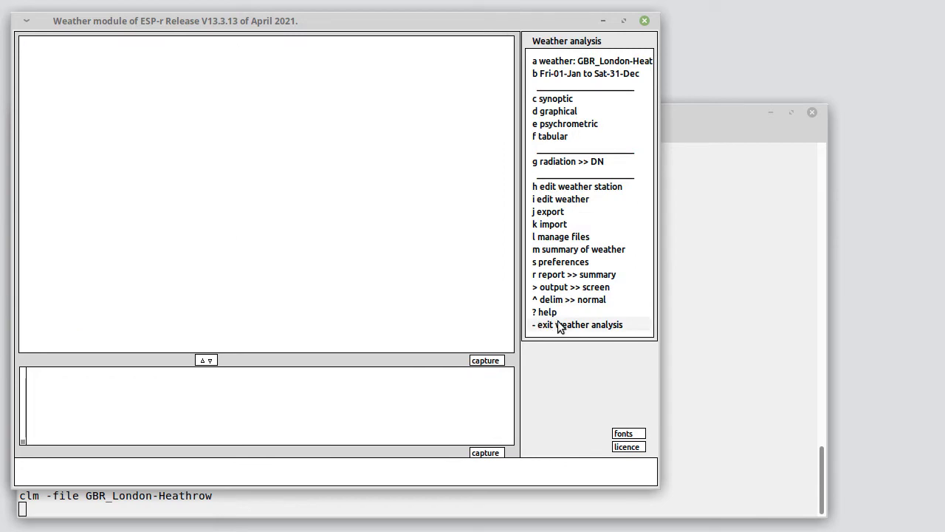
# Export the whole year as the ESP-r compatible ASCII file GBR_London-Heathrow.a.
pyautogui.click(550, 213)
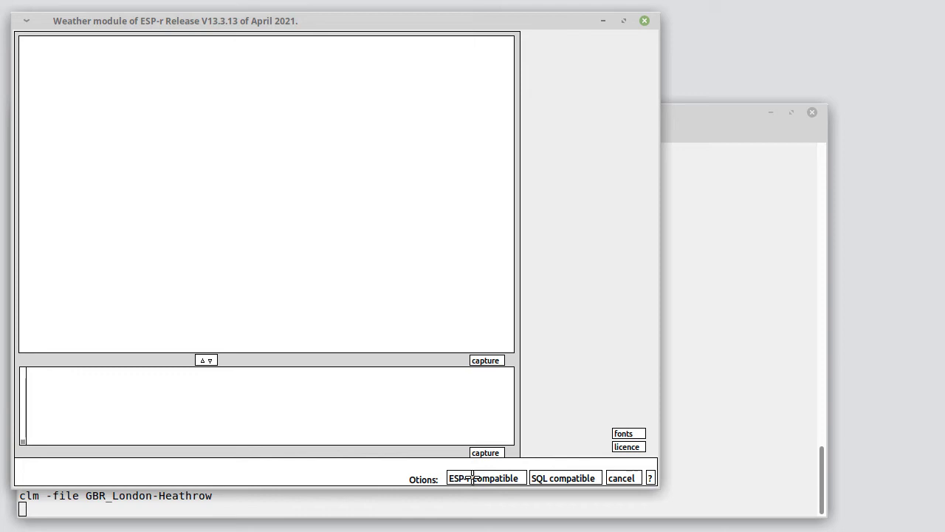
pyautogui.click(472, 478)
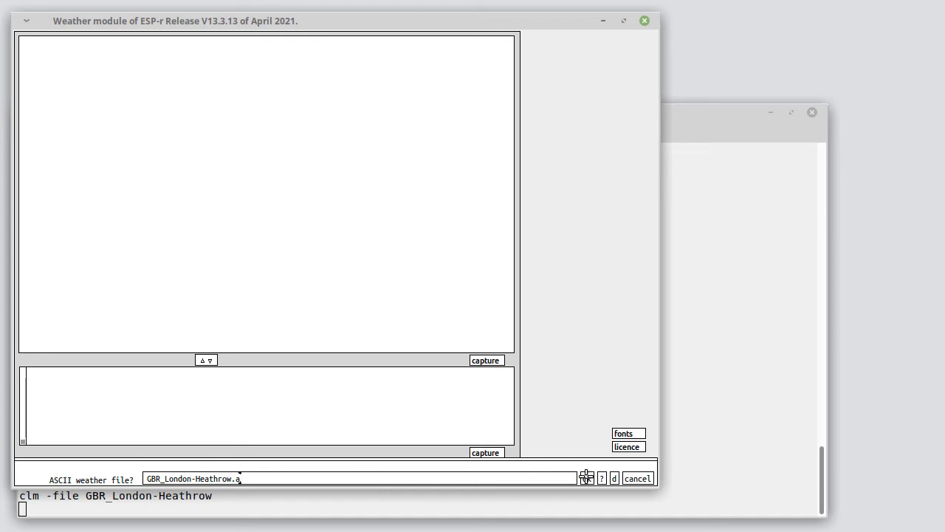
pyautogui.click(586, 478)
pyautogui.click(606, 478)
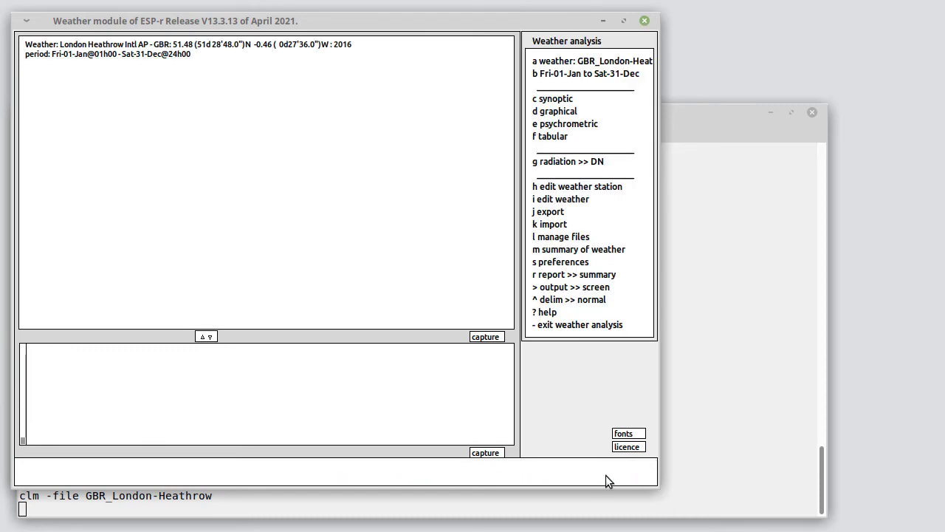
# Back out of the graphical analysis options and exit the weather module to the GBR_ENG_London-Heathrow shell prompt.
pyautogui.click(556, 112)
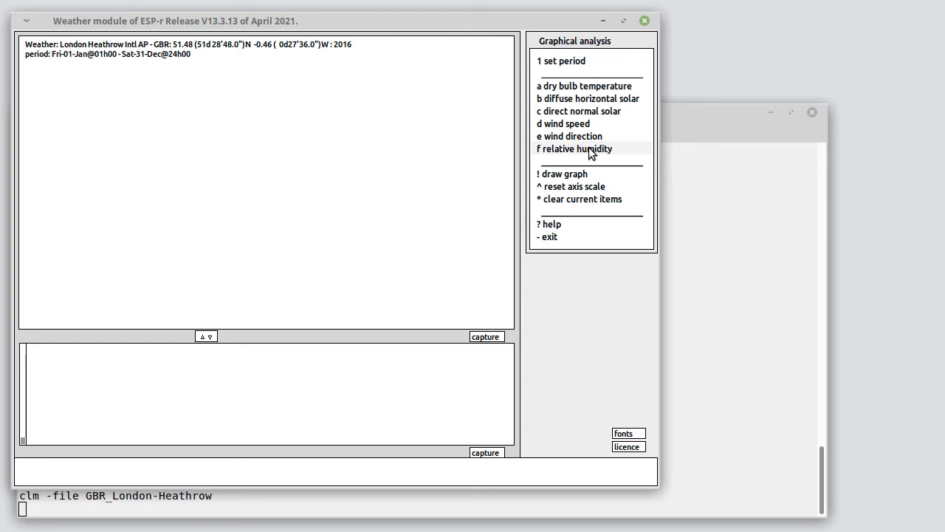
pyautogui.click(560, 234)
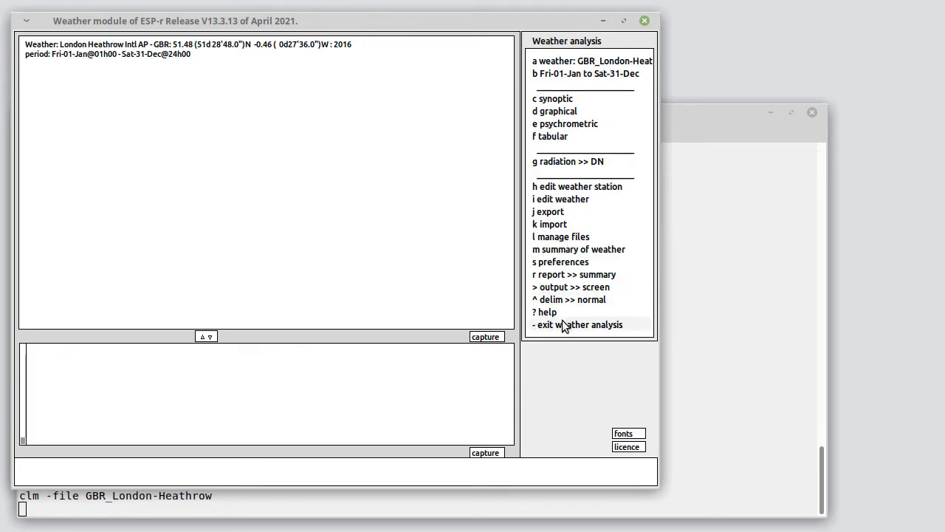
pyautogui.click(562, 321)
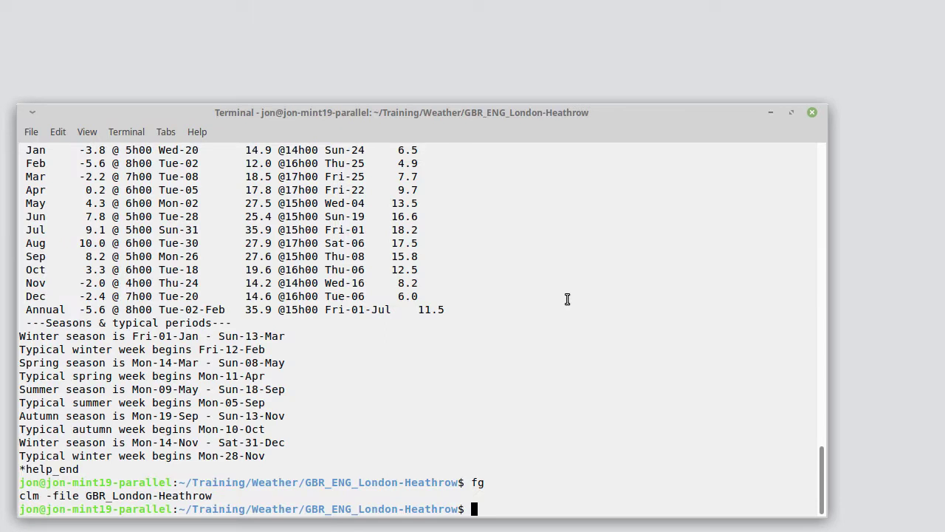
# Edit the earlier clm command to convert the Heathrow EPW into database GBR_London-Heathrow2 with epw2bin.
pyautogui.press('Up')
pyautogui.press('Up')
pyautogui.press('Up')
pyautogui.press('Up')
pyautogui.press('Up')
pyautogui.press('Up')
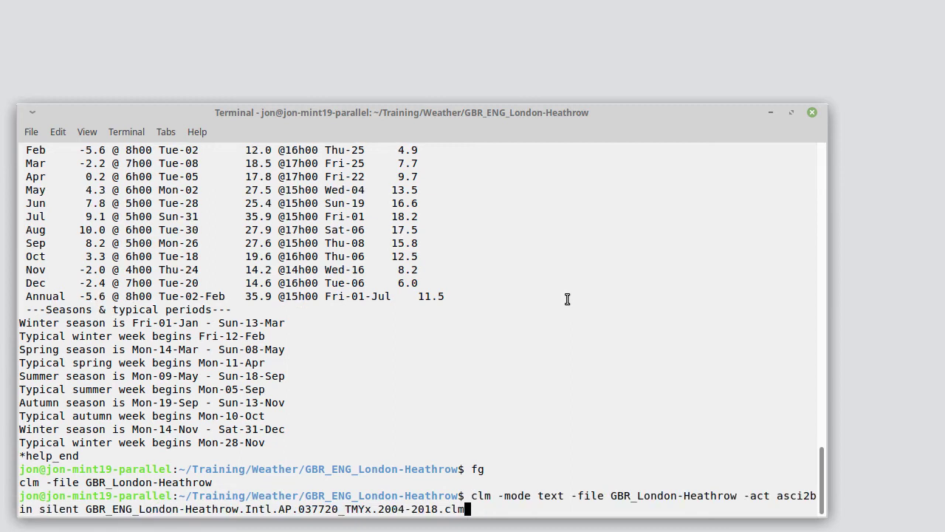
pyautogui.press('BackSpace')
pyautogui.press('BackSpace')
pyautogui.press('BackSpace')
pyautogui.write('epw')
pyautogui.press('Left')
pyautogui.press('Left')
pyautogui.press('Left')
pyautogui.press('Left')
pyautogui.press('Left')
pyautogui.press('Left')
pyautogui.press('Left')
pyautogui.press('Left')
pyautogui.press('Left')
pyautogui.press('Left')
pyautogui.press('Left')
pyautogui.press('Left')
pyautogui.press('Left')
pyautogui.press('Left')
pyautogui.press('Left')
pyautogui.press('Left')
pyautogui.press('Left')
pyautogui.press('Left')
pyautogui.press('Left')
pyautogui.press('Left')
pyautogui.press('Left')
pyautogui.press('Left')
pyautogui.press('Left')
pyautogui.press('Left')
pyautogui.press('Left')
pyautogui.press('Left')
pyautogui.press('Left')
pyautogui.press('Left')
pyautogui.press('Left')
pyautogui.press('Left')
pyautogui.press('Left')
pyautogui.press('Left')
pyautogui.press('Left')
pyautogui.press('Left')
pyautogui.press('Left')
pyautogui.press('Left')
pyautogui.press('Left')
pyautogui.press('Left')
pyautogui.press('Left')
pyautogui.press('Left')
pyautogui.press('Left')
pyautogui.press('Left')
pyautogui.press('Left')
pyautogui.press('Left')
pyautogui.press('Left')
pyautogui.press('Left')
pyautogui.press('Left')
pyautogui.press('Left')
pyautogui.press('BackSpace')
pyautogui.press('BackSpace')
pyautogui.press('BackSpace')
pyautogui.press('BackSpace')
pyautogui.write('epw')
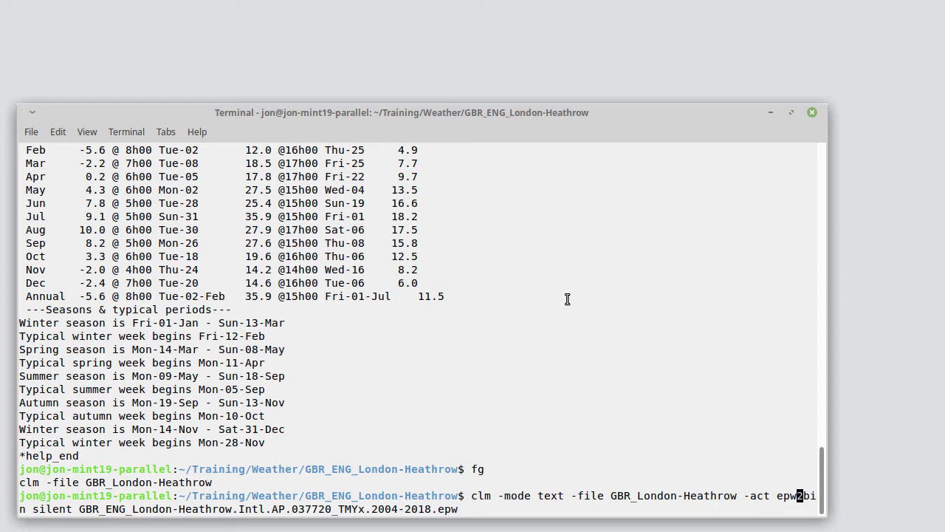
pyautogui.press('Left')
pyautogui.press('Left')
pyautogui.press('Left')
pyautogui.press('Left')
pyautogui.press('Left')
pyautogui.press('Left')
pyautogui.press('Left')
pyautogui.press('Left')
pyautogui.press('Left')
pyautogui.write('2')
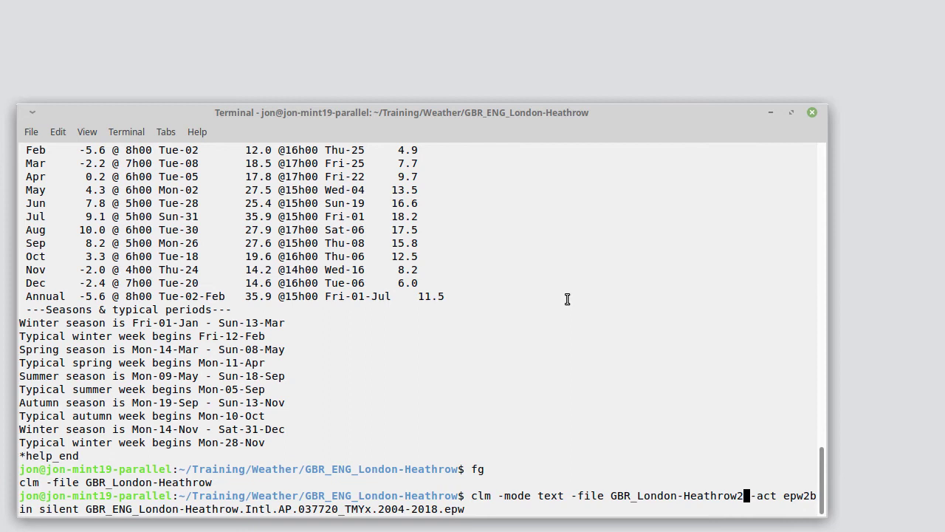
pyautogui.press('Return')
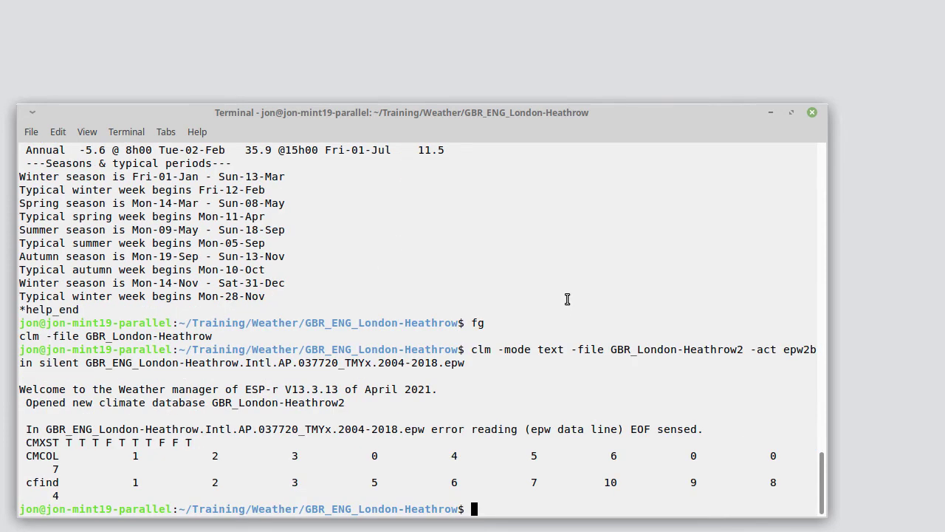
# List the folder and open GBR_London-Heathrow2 in the weather module with clm -file.
pyautogui.write('ls')
pyautogui.press('Return')
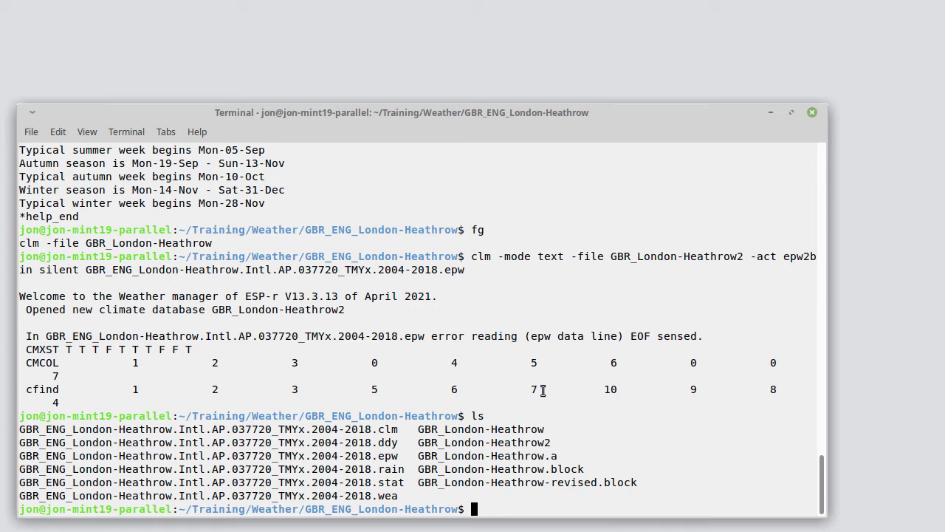
pyautogui.write('clm -file')
pyautogui.doubleClick(492, 441)
pyautogui.middleClick(618, 345)
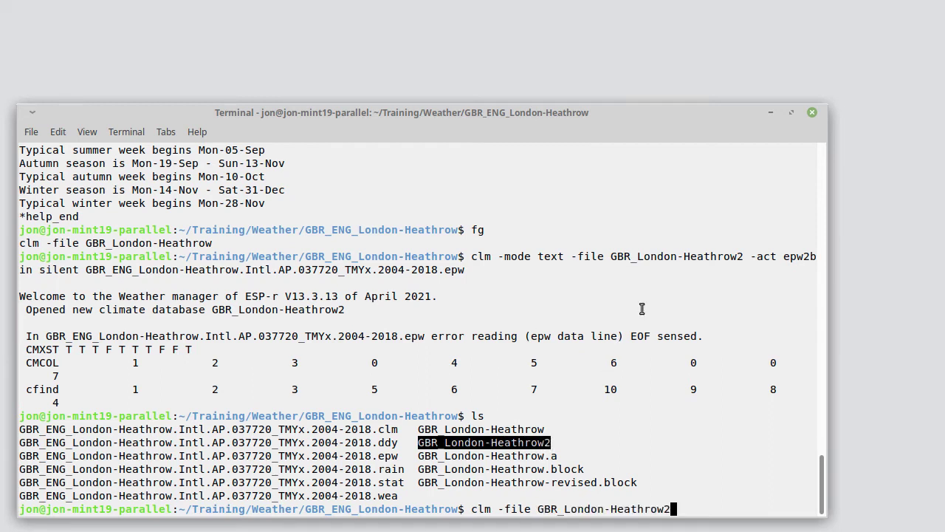
pyautogui.press('Return')
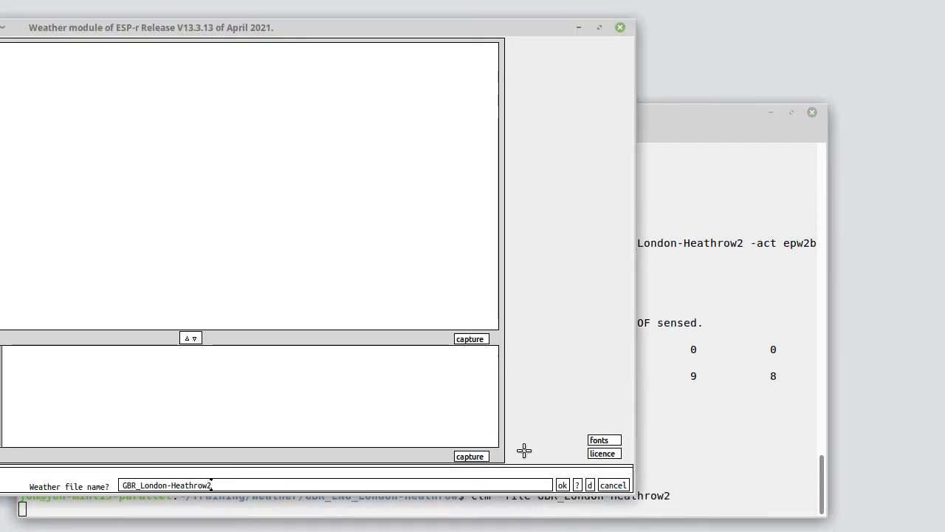
pyautogui.click(559, 486)
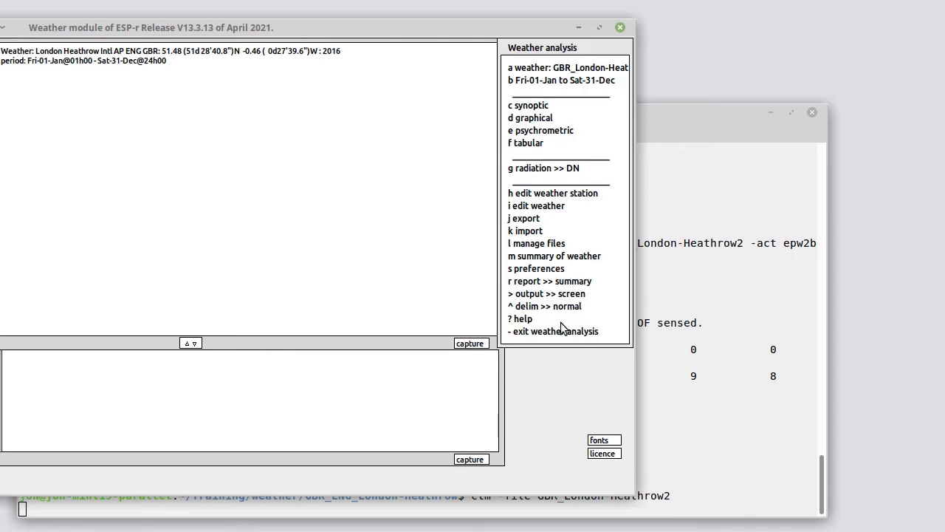
# Graph GBR_London-Heathrow2's yearly atmospheric pressure (about 97382–103430 Pa) and return to Weather analysis.
pyautogui.click(546, 118)
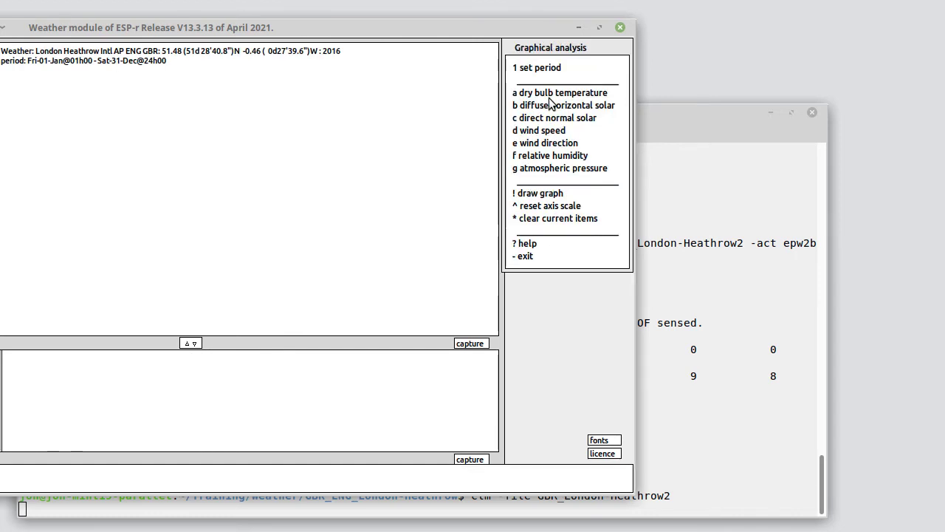
pyautogui.click(552, 168)
pyautogui.click(555, 194)
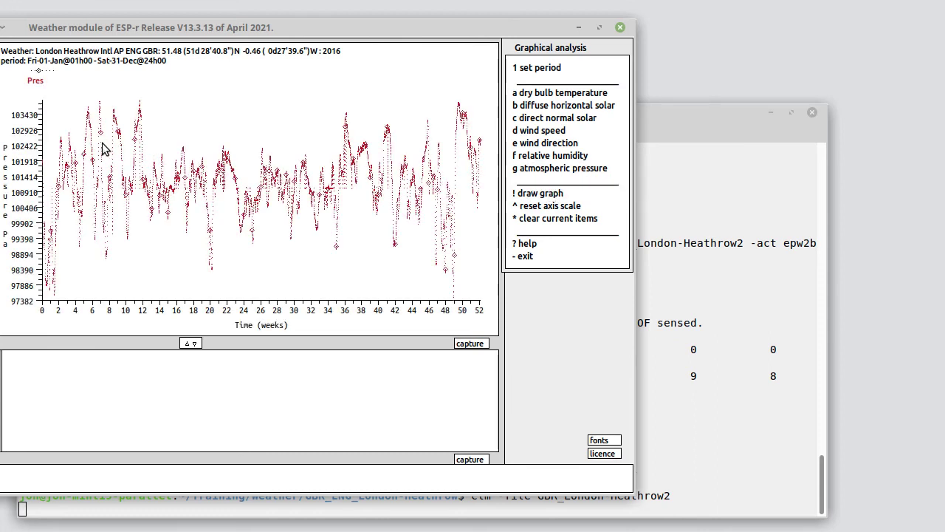
pyautogui.click(531, 256)
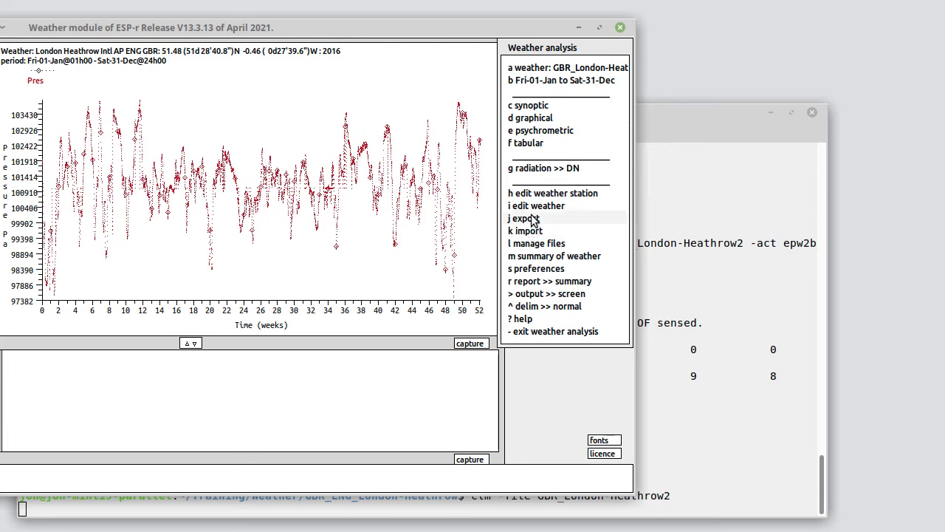
# Export the full year in ESP-r compatible ASCII format as GBR_London-Heathrow2.a.
pyautogui.click(526, 219)
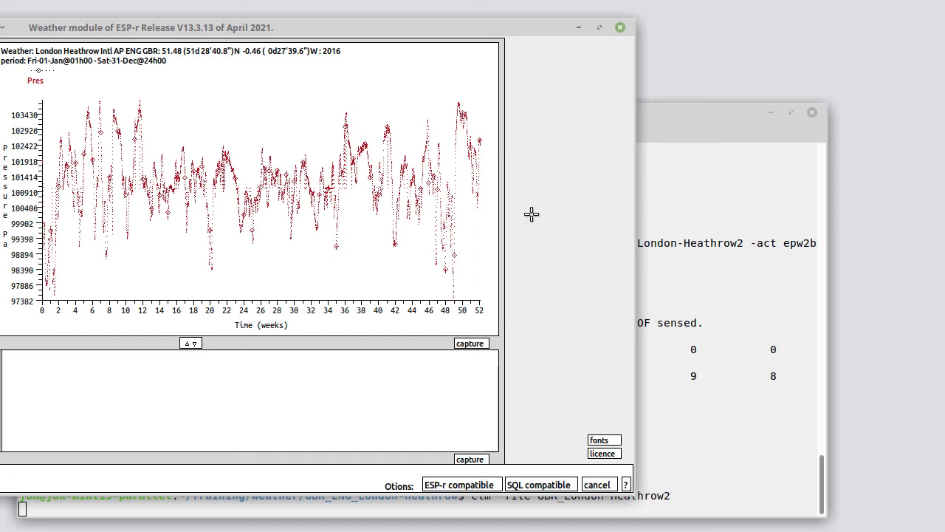
pyautogui.click(458, 485)
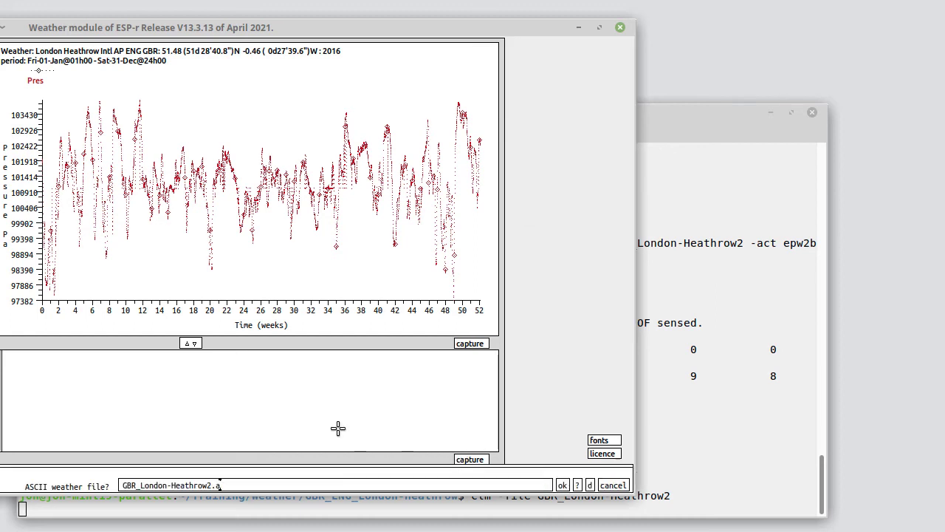
pyautogui.click(562, 484)
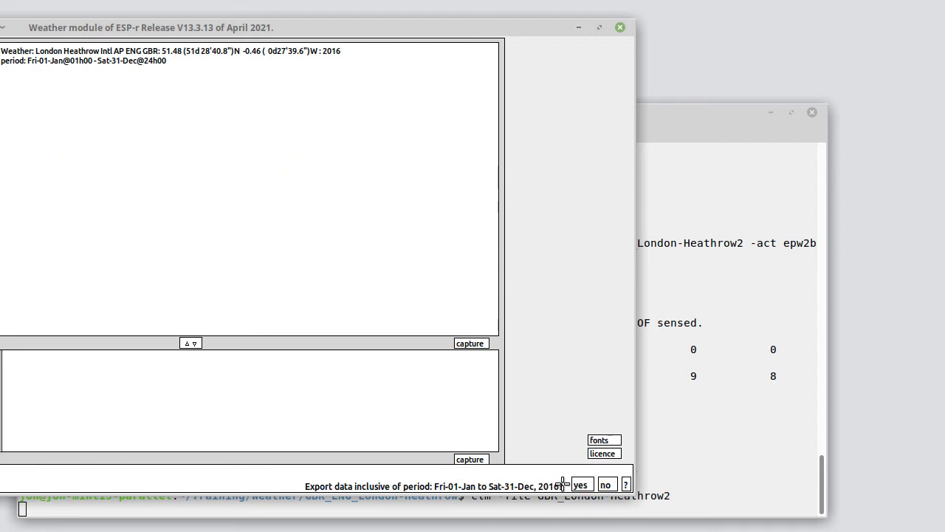
pyautogui.click(581, 485)
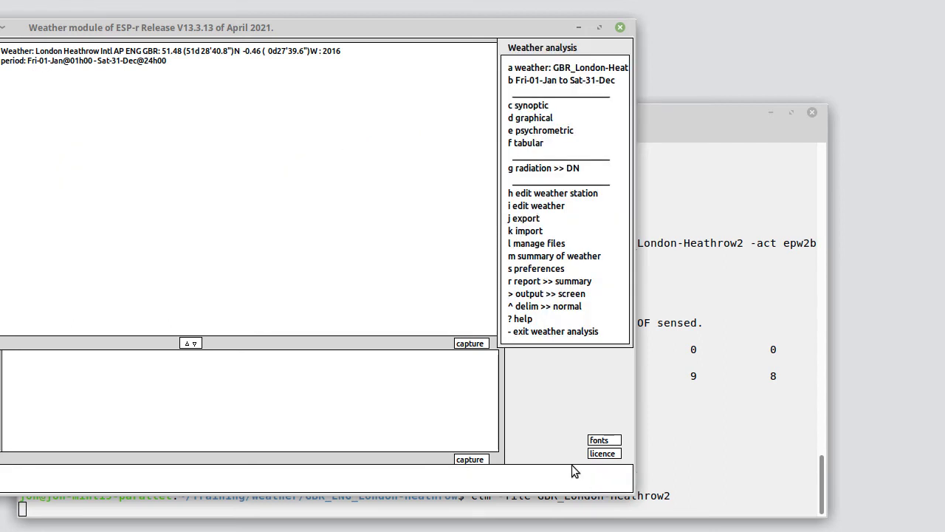
# Exit the weather module and list the folder to confirm GBR_London-Heathrow2.a exists.
pyautogui.click(553, 331)
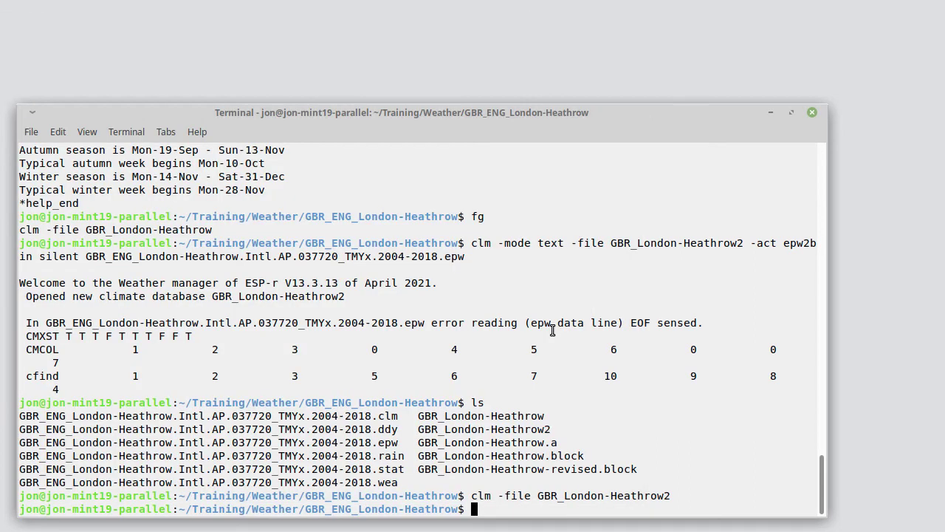
pyautogui.write('ls')
pyautogui.press('Return')
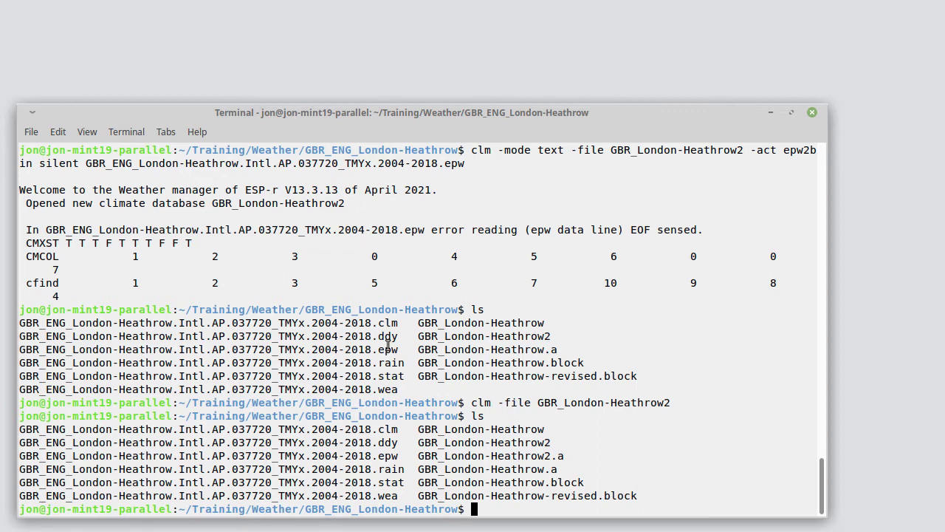
# Move up to the Weather folder and list its GBR_ENG_London and GBR_ENG_London-Heathrow folders.
pyautogui.write('cd ..')
pyautogui.press('Return')
pyautogui.write('ls')
pyautogui.press('Return')
pyautogui.write('cd')
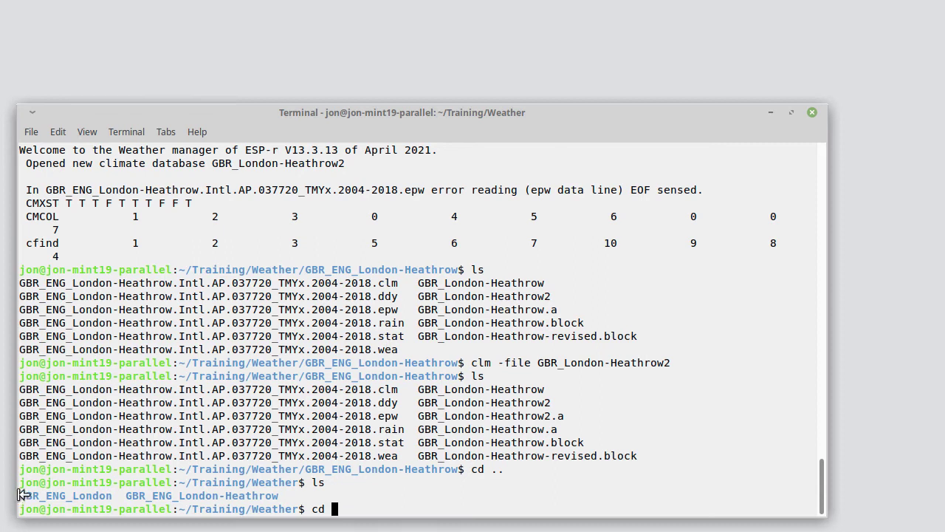
# Enter the GBR_ENG_London folder and list the London City weather files.
pyautogui.moveTo(20, 495); pyautogui.dragTo(118, 496)
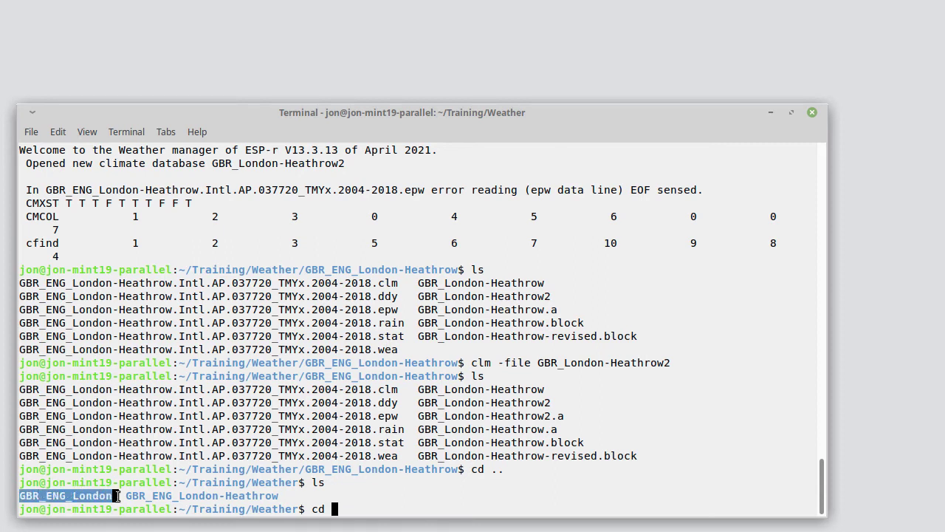
pyautogui.middleClick(213, 379)
pyautogui.press('Return')
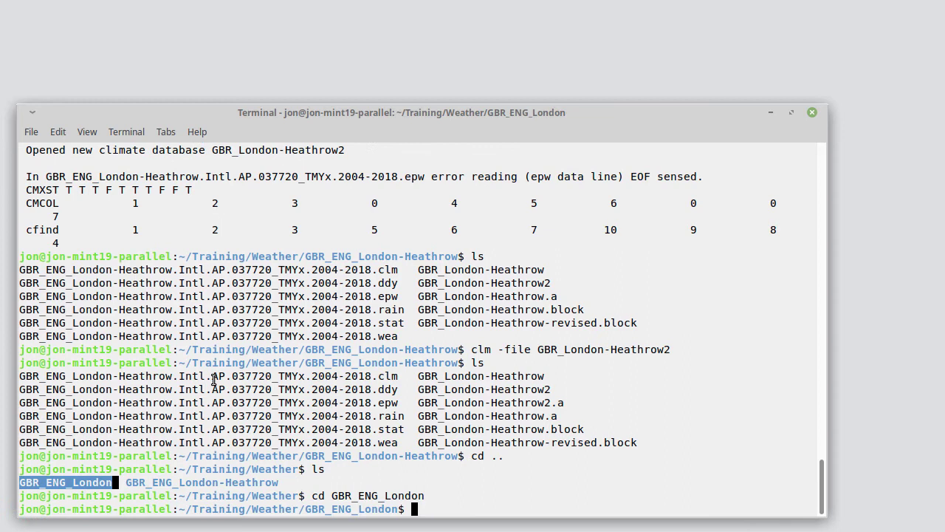
pyautogui.write('ls')
pyautogui.press('Return')
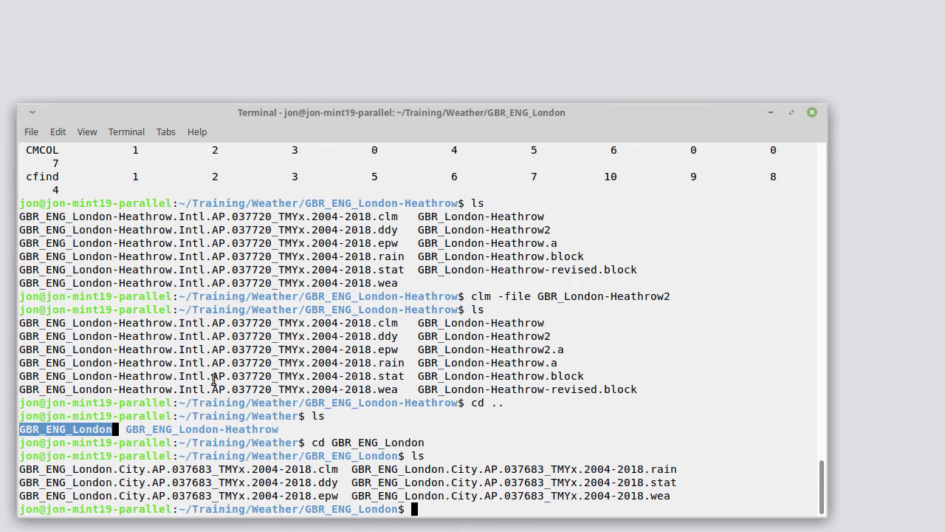
# Convert the London City EPW into climate database GBR_ENG_London.City using epw2bin silent.
pyautogui.write('clm -file')
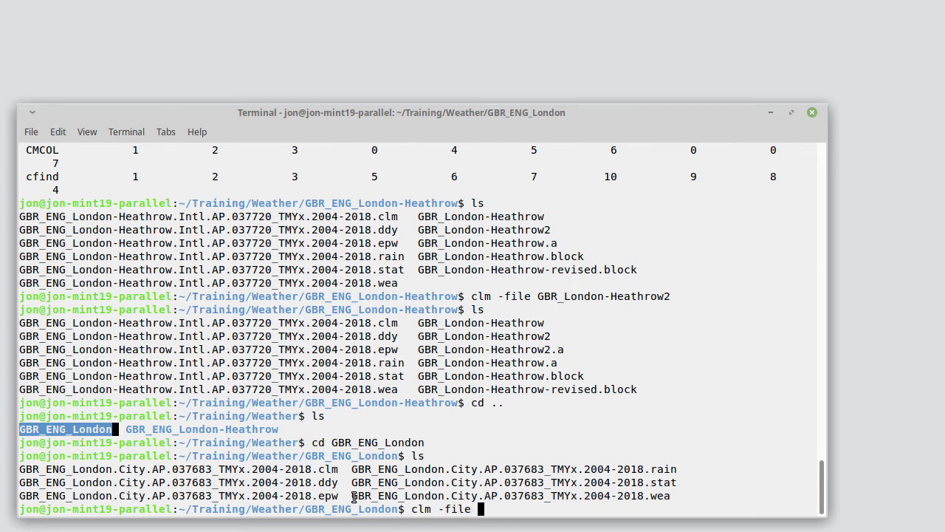
pyautogui.moveTo(352, 496); pyautogui.dragTo(478, 497)
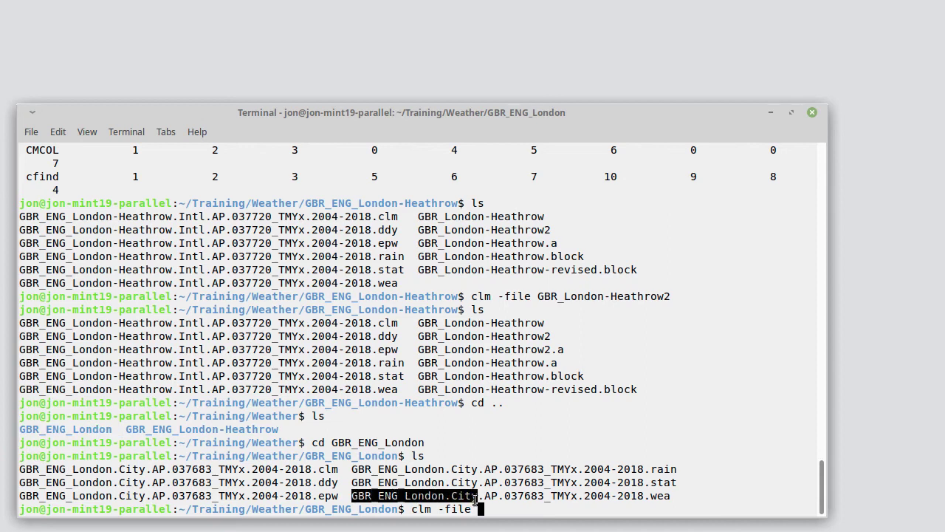
pyautogui.middleClick(493, 358)
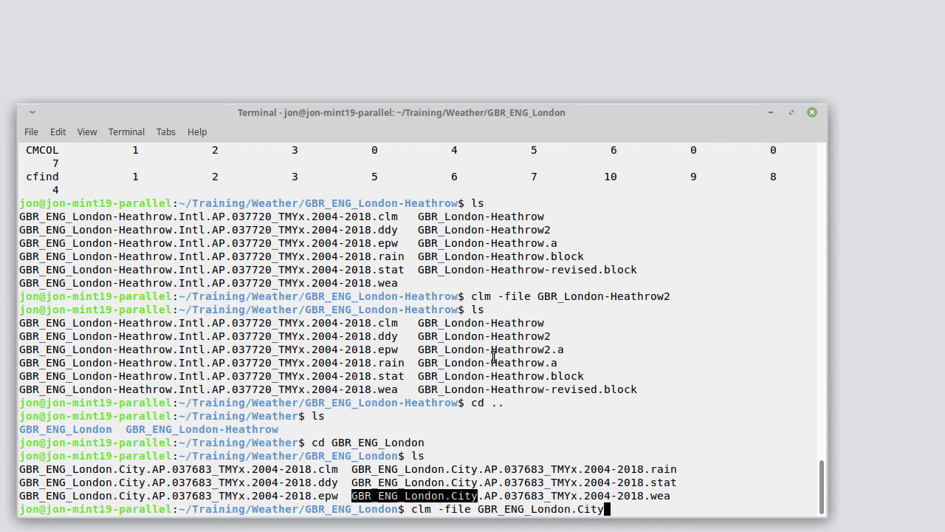
pyautogui.write('-act ep2')
pyautogui.press('BackSpace')
pyautogui.write('w2bin silent')
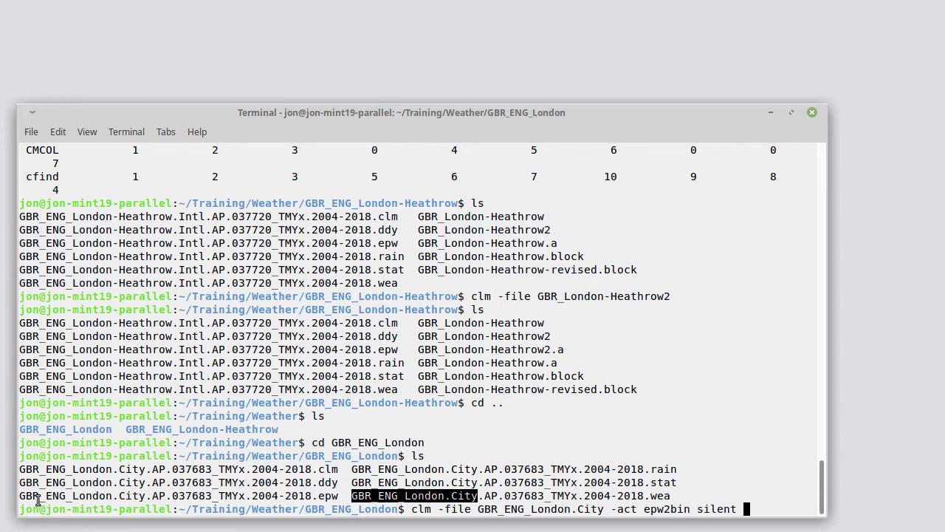
pyautogui.moveTo(19, 495); pyautogui.dragTo(341, 499)
pyautogui.middleClick(428, 361)
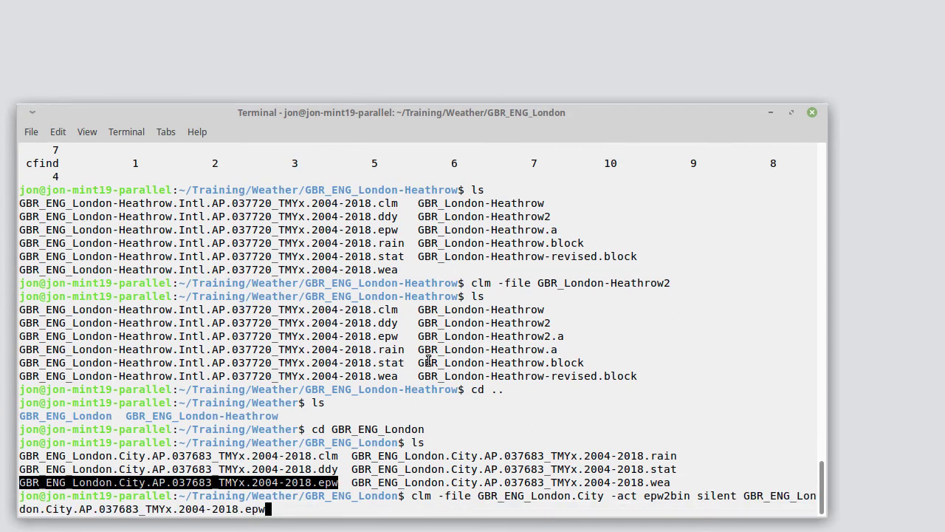
pyautogui.press('Return')
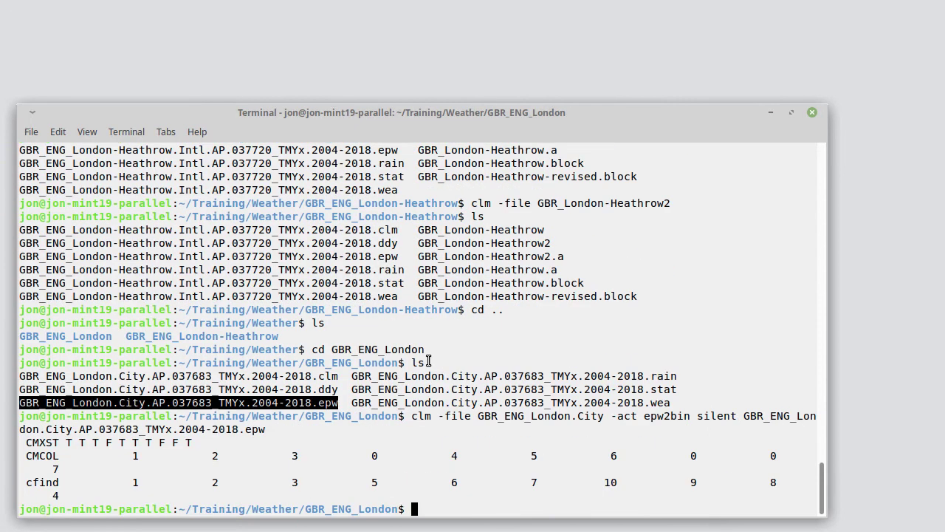
# List the folder to confirm GBR_ENG_London.City and prepare the clm -file GBR_ENG_London.City command.
pyautogui.write('ls')
pyautogui.press('Return')
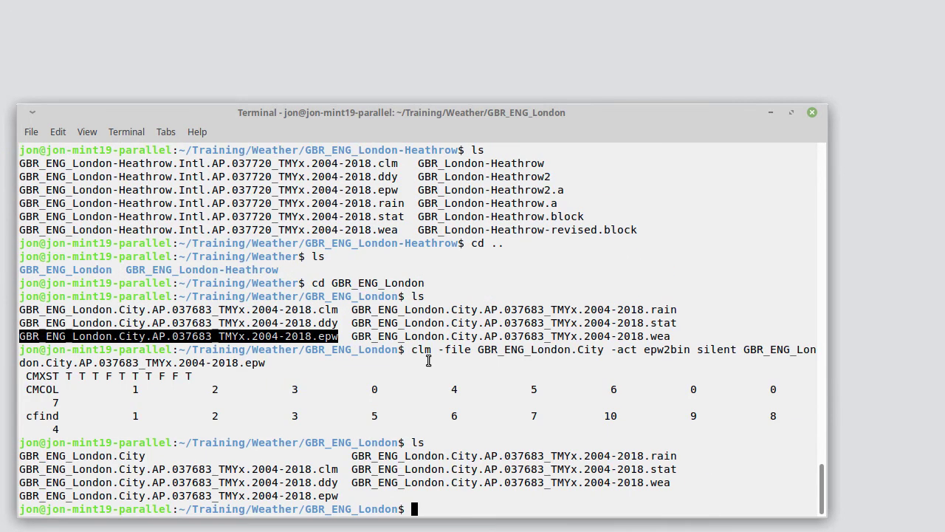
pyautogui.write('clm -file')
pyautogui.moveTo(19, 456); pyautogui.dragTo(147, 456)
pyautogui.middleClick(254, 336)
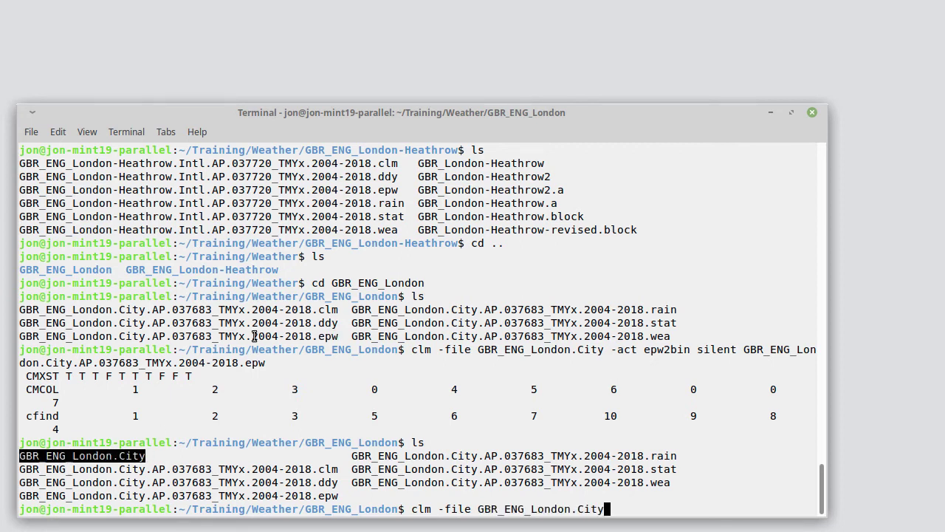
# Open GBR_ENG_London.City in ESP-r and plot London City AP's 2016 dry bulb temperature over 52 weeks.
pyautogui.press('Return')
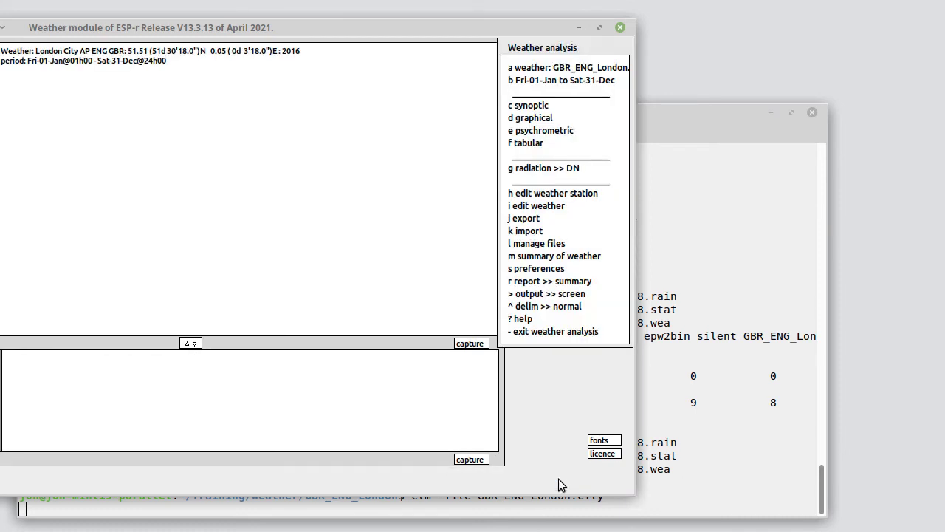
pyautogui.click(530, 117)
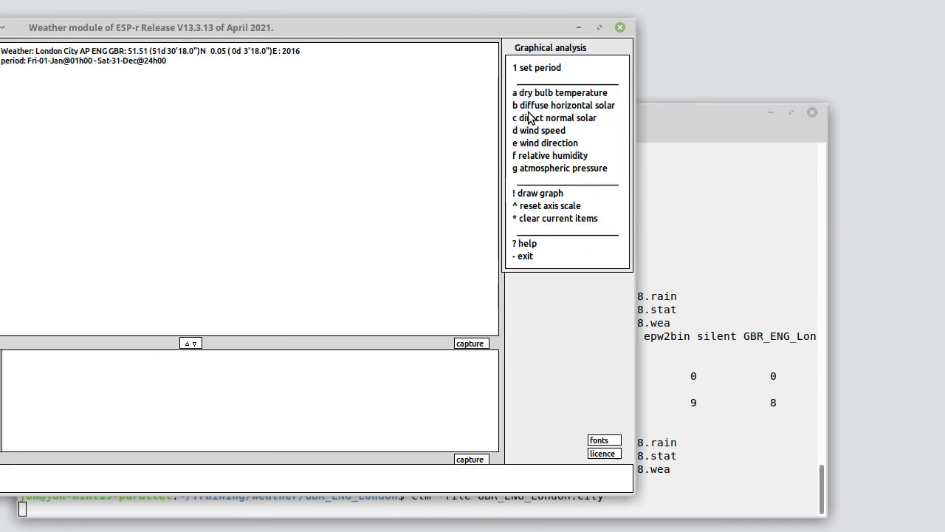
pyautogui.click(536, 193)
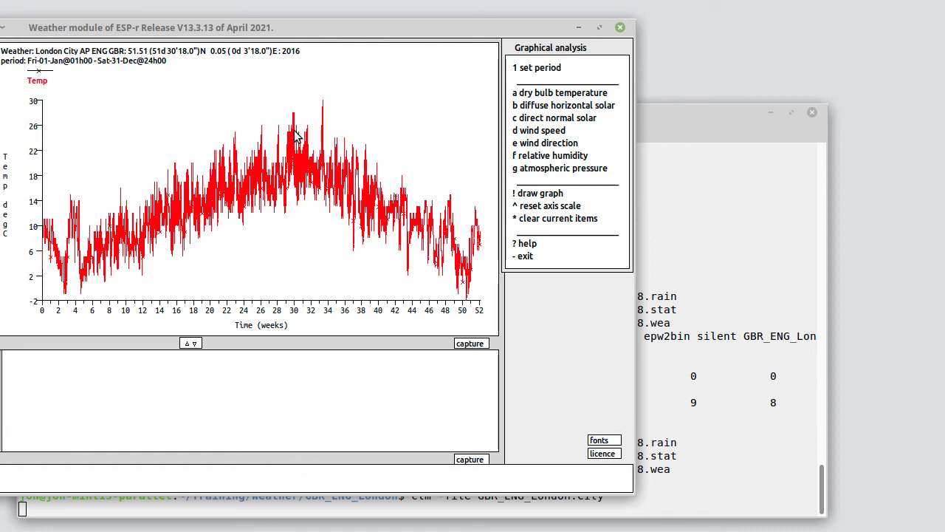
# Export the London City weather in ESP-r compatible ASCII format as GBR_ENG_London.City.a.
pyautogui.click(535, 256)
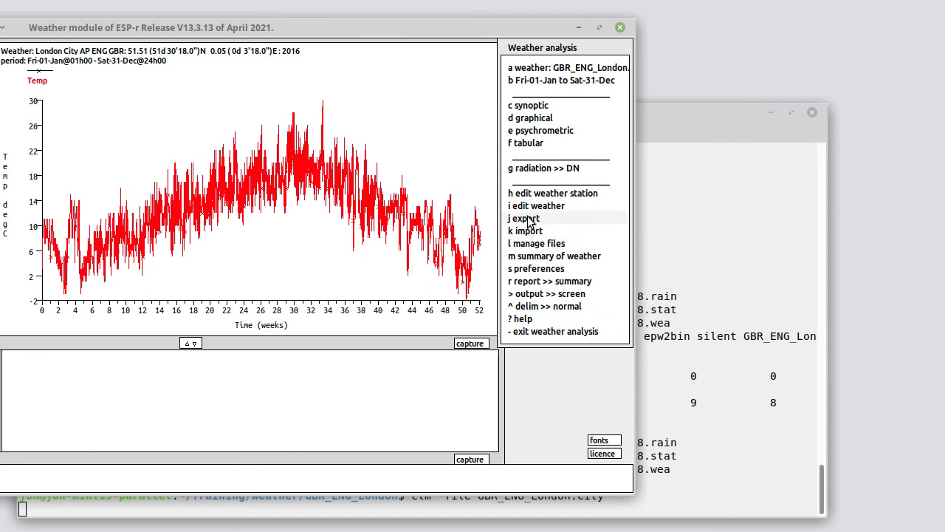
pyautogui.click(529, 220)
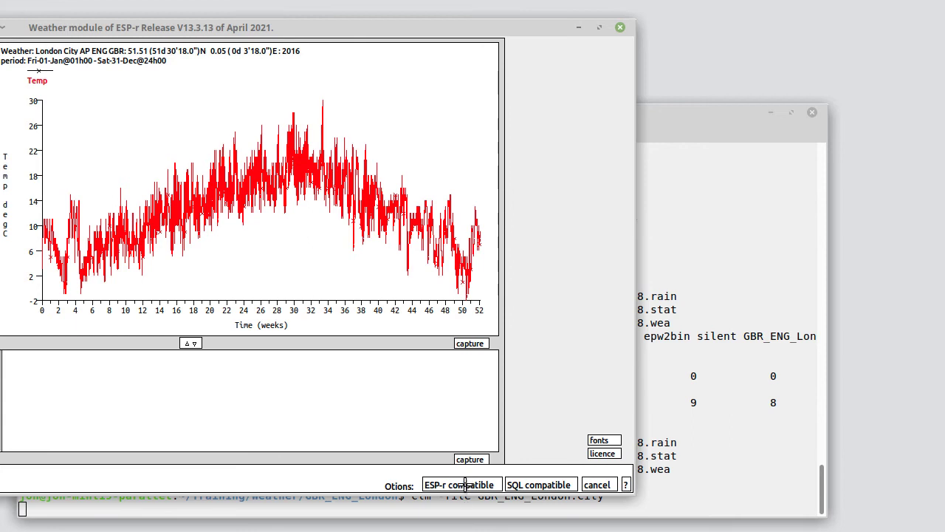
pyautogui.click(464, 484)
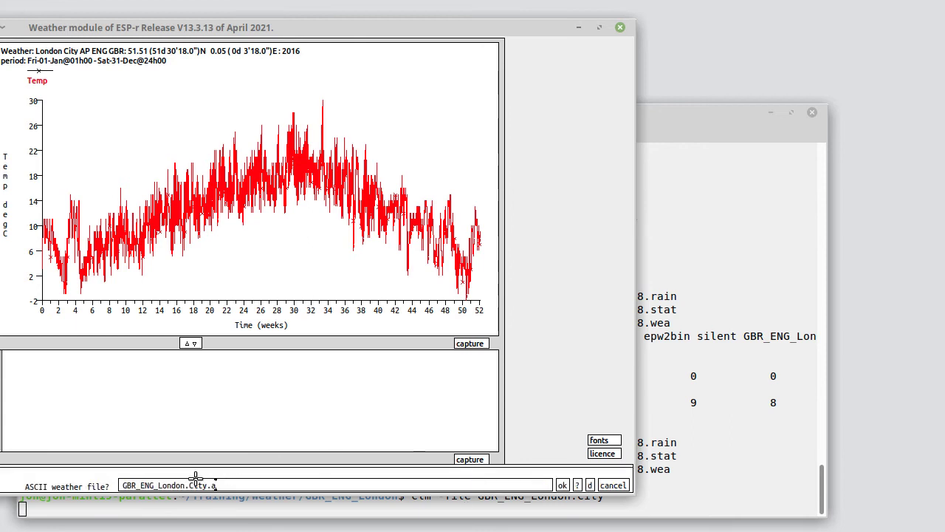
pyautogui.click(561, 484)
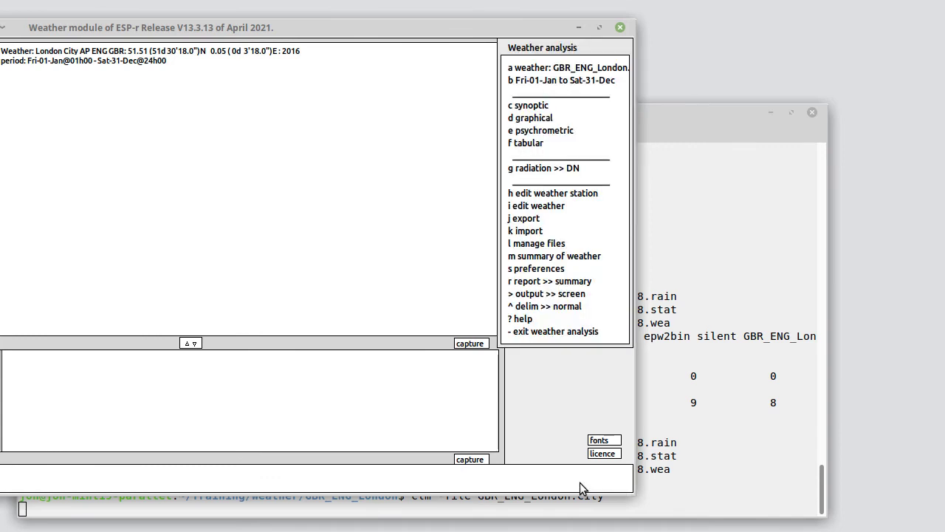
# Show London City's default seasons and typical weeks, graphing ambient temperature with season bands.
pyautogui.click(543, 243)
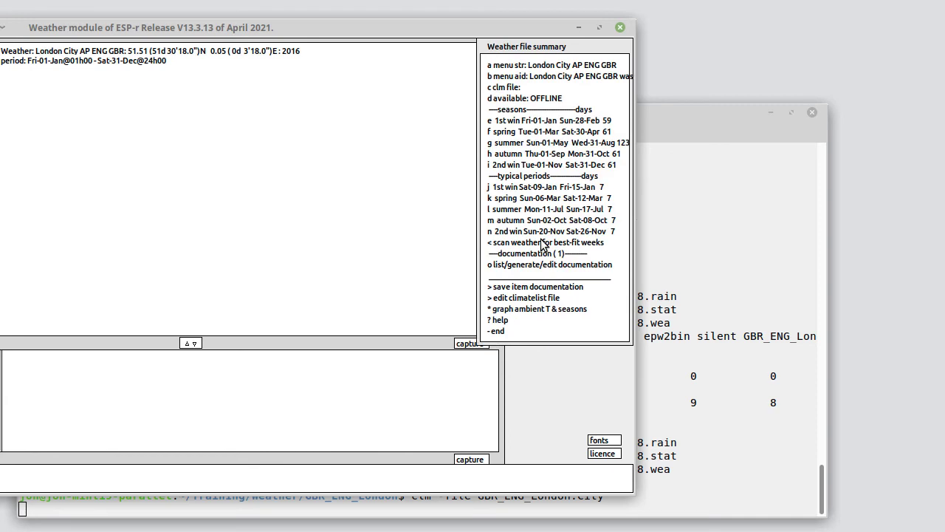
pyautogui.click(524, 310)
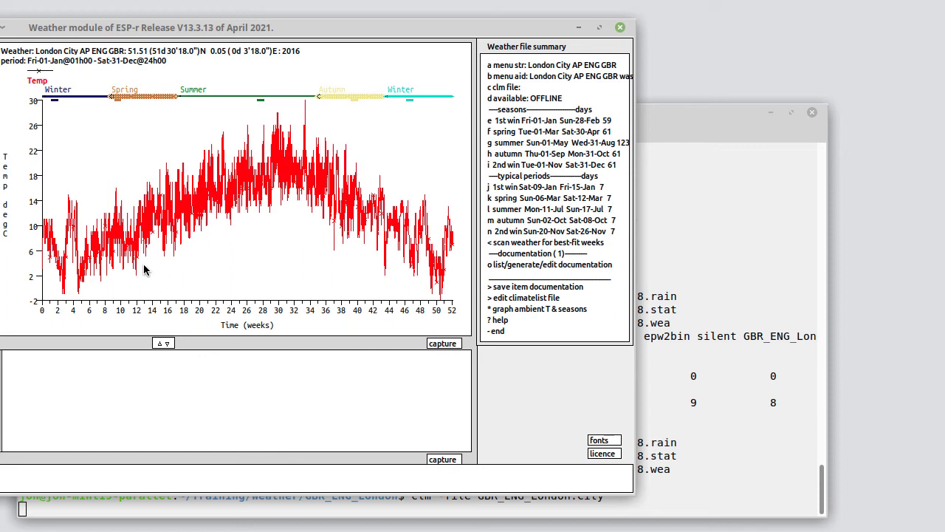
# Change the first winter season's finish date to 13 March, so spring starts 14 March.
pyautogui.click(570, 120)
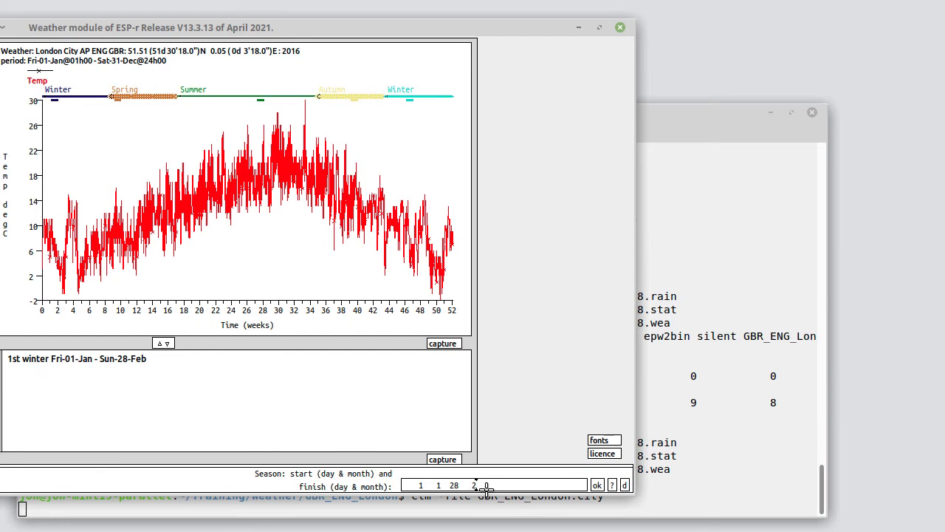
pyautogui.press('BackSpace')
pyautogui.write('3')
pyautogui.press('BackSpace')
pyautogui.press('BackSpace')
pyautogui.write('13')
pyautogui.press('Return')
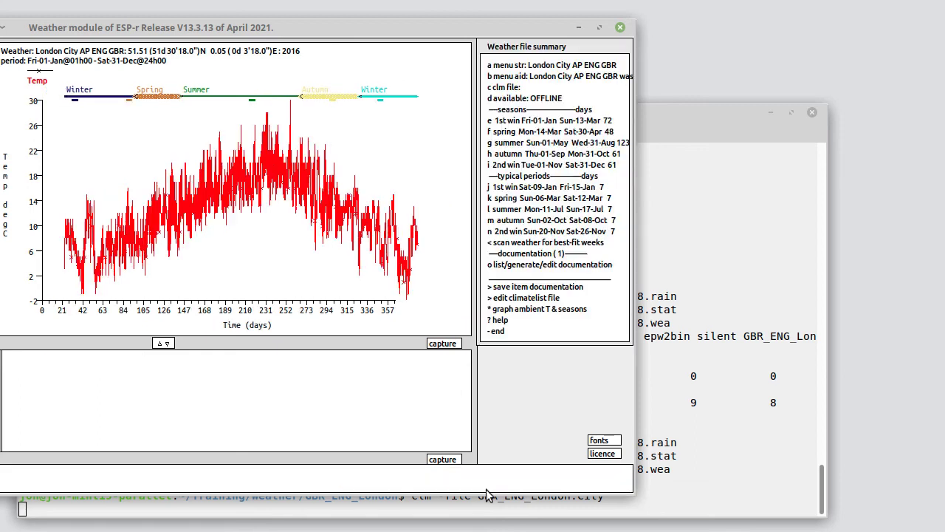
# Change the spring season's finish date to 8 May.
pyautogui.click(522, 132)
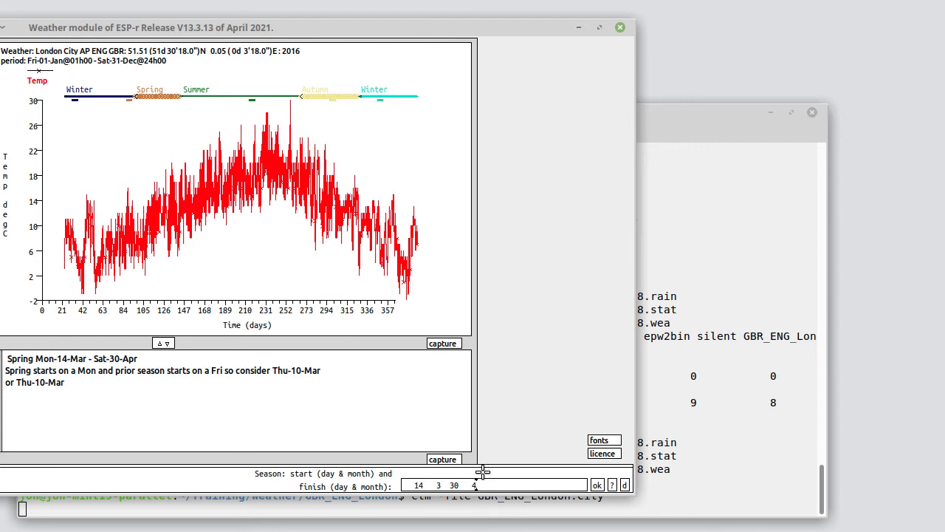
pyautogui.press('BackSpace')
pyautogui.write('5')
pyautogui.press('BackSpace')
pyautogui.press('BackSpace')
pyautogui.click(597, 485)
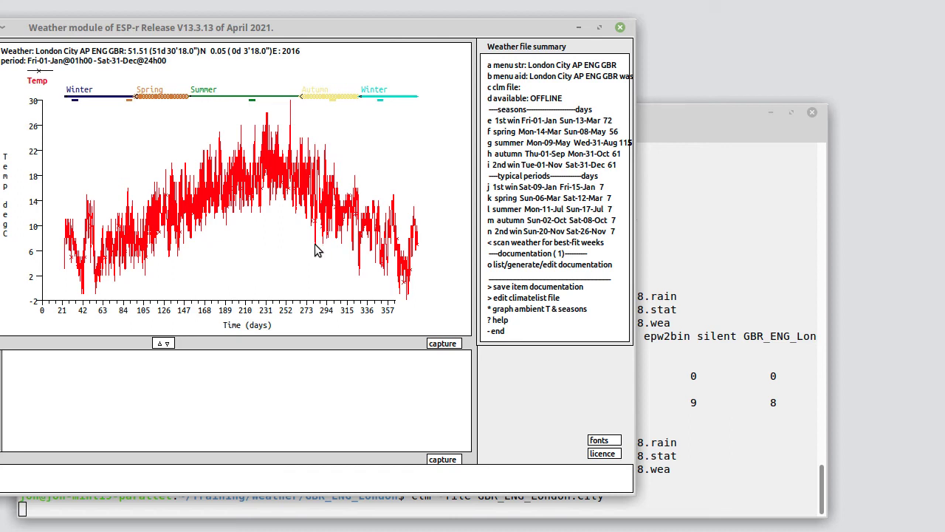
# Set summer to run from 9 May to 18 September.
pyautogui.click(582, 144)
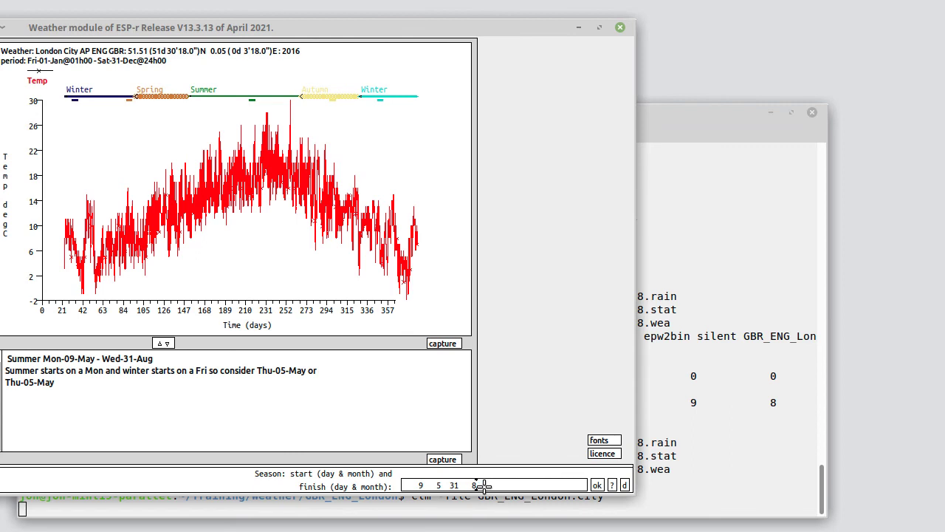
pyautogui.write('9')
pyautogui.press('BackSpace')
pyautogui.write('8')
pyautogui.click(597, 484)
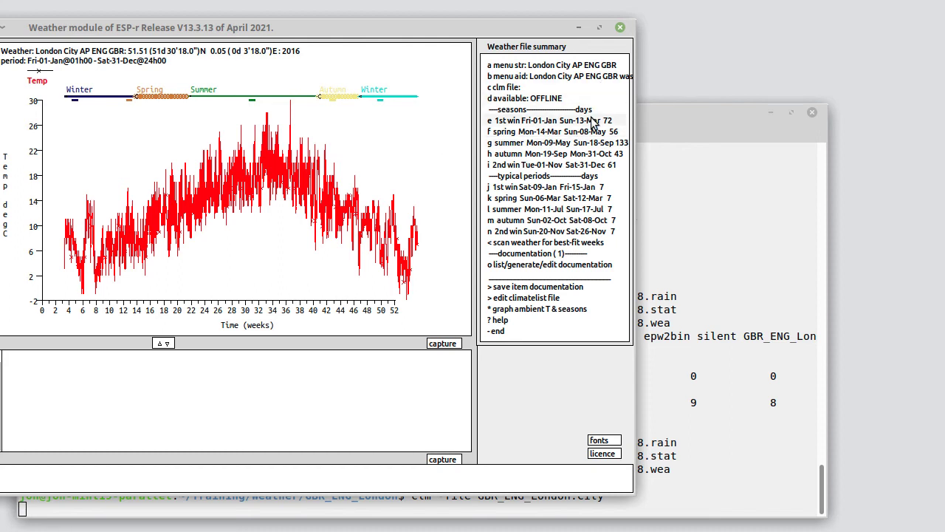
# Set autumn's finish date to 14 November (1114).
pyautogui.click(583, 154)
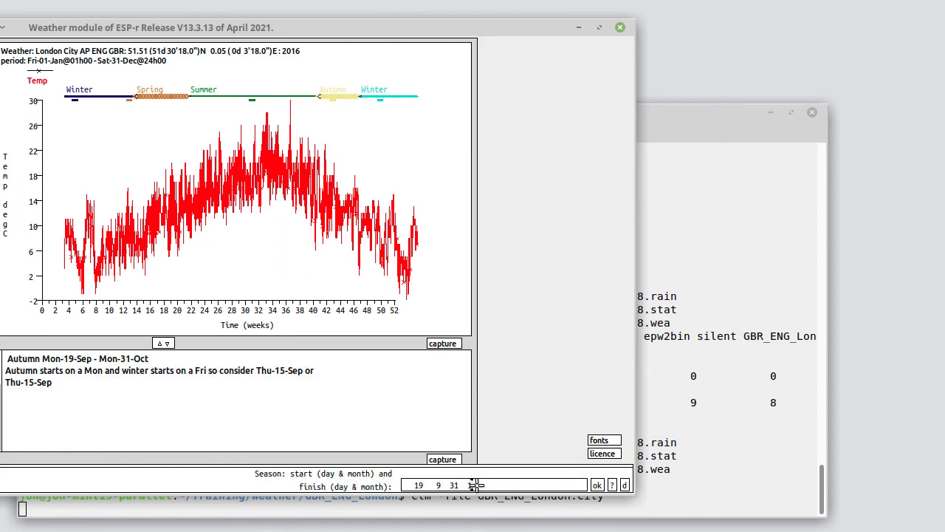
pyautogui.press('BackSpace')
pyautogui.press('BackSpace')
pyautogui.press('BackSpace')
pyautogui.press('BackSpace')
pyautogui.press('BackSpace')
pyautogui.write('1114')
pyautogui.click(597, 484)
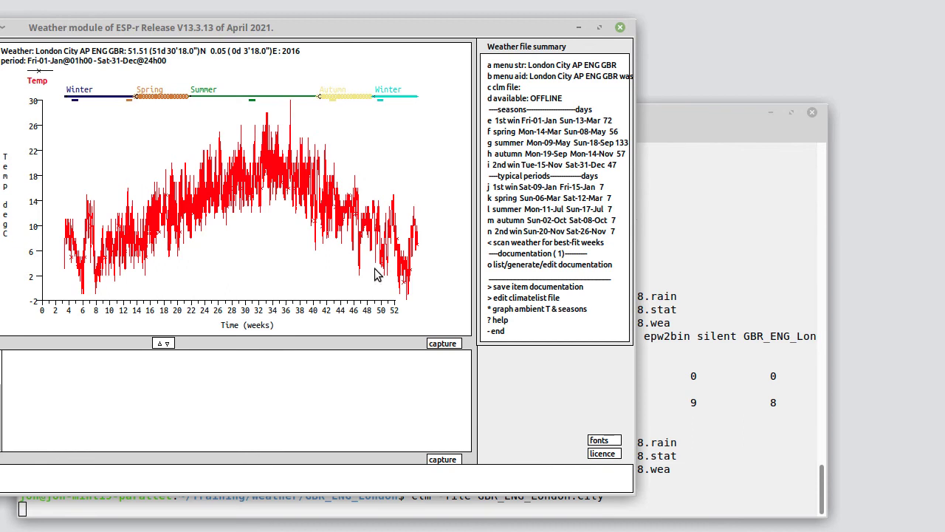
# Run the best-fit week scan with a 17.00 heating base temperature and equal weightings.
pyautogui.click(527, 244)
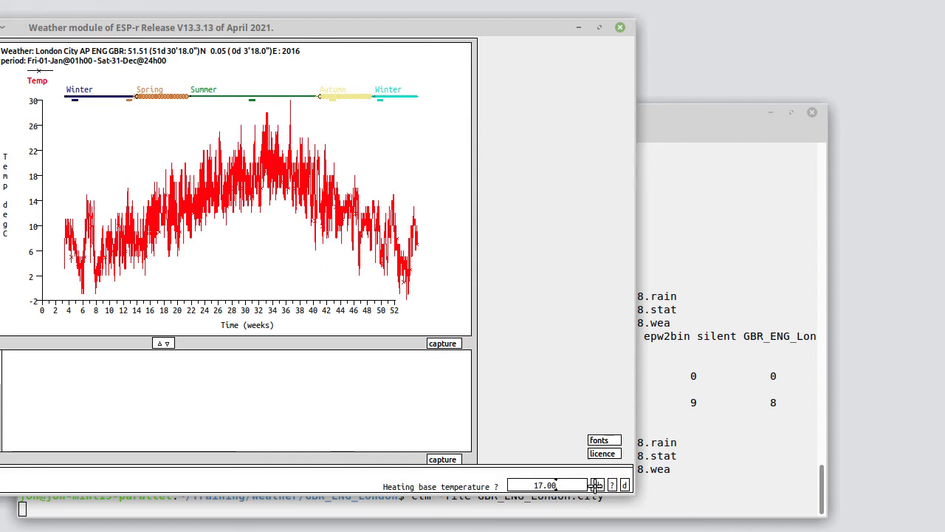
pyautogui.click(596, 484)
pyautogui.click(596, 484)
pyautogui.click(547, 484)
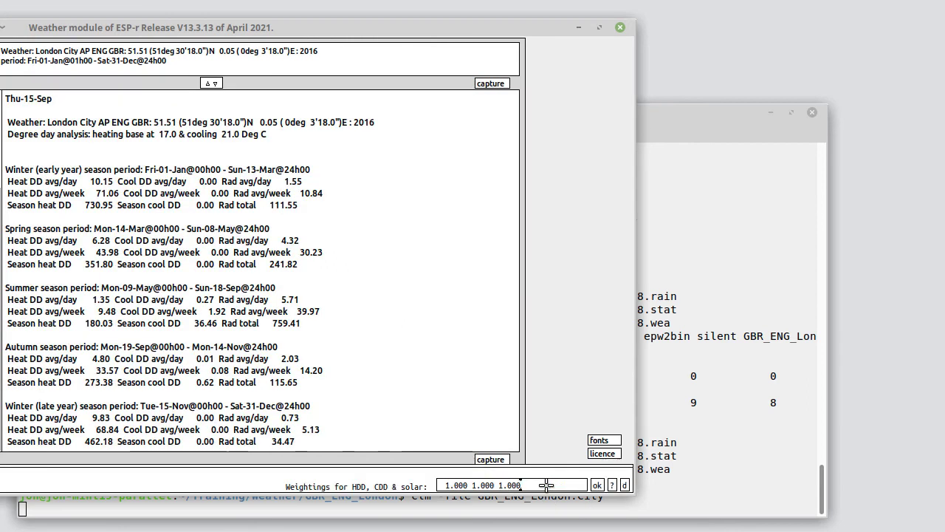
pyautogui.click(598, 485)
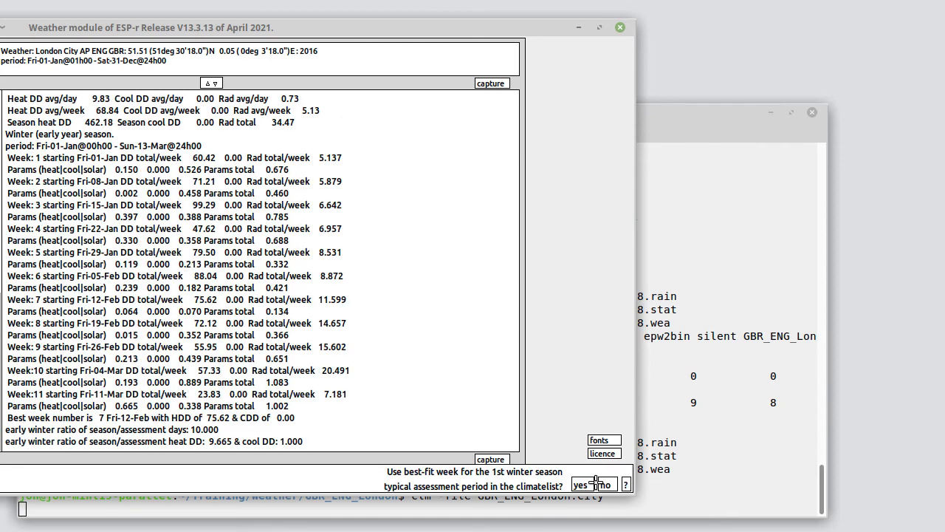
# Accept the best-fit typical week for early winter, spring, summer, autumn and late winter.
pyautogui.click(581, 484)
pyautogui.click(582, 485)
pyautogui.click(582, 484)
pyautogui.click(581, 484)
pyautogui.click(582, 484)
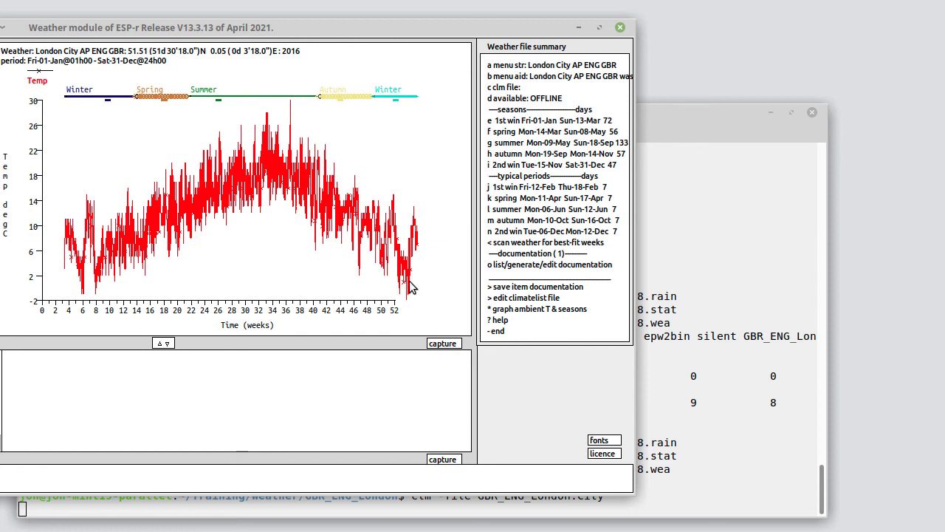
# Generate the documentation text entry for the London City weather file.
pyautogui.click(516, 266)
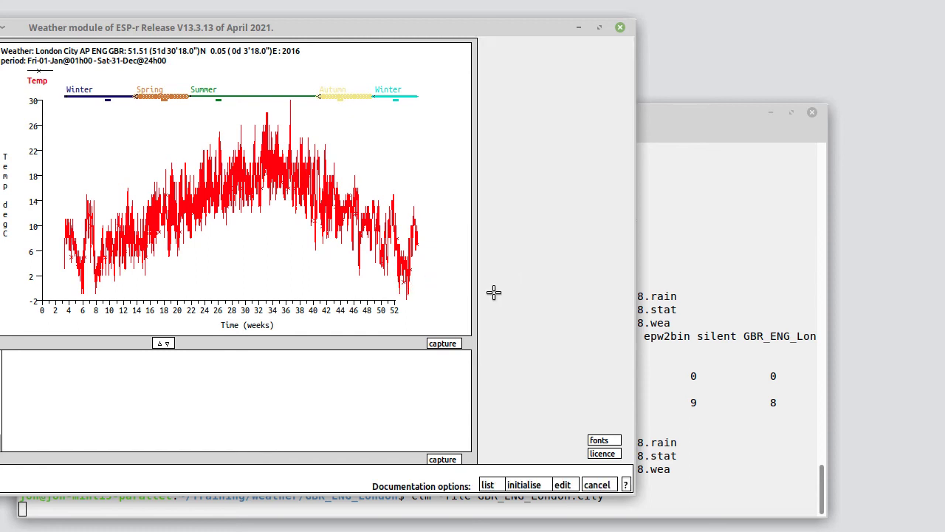
pyautogui.click(529, 481)
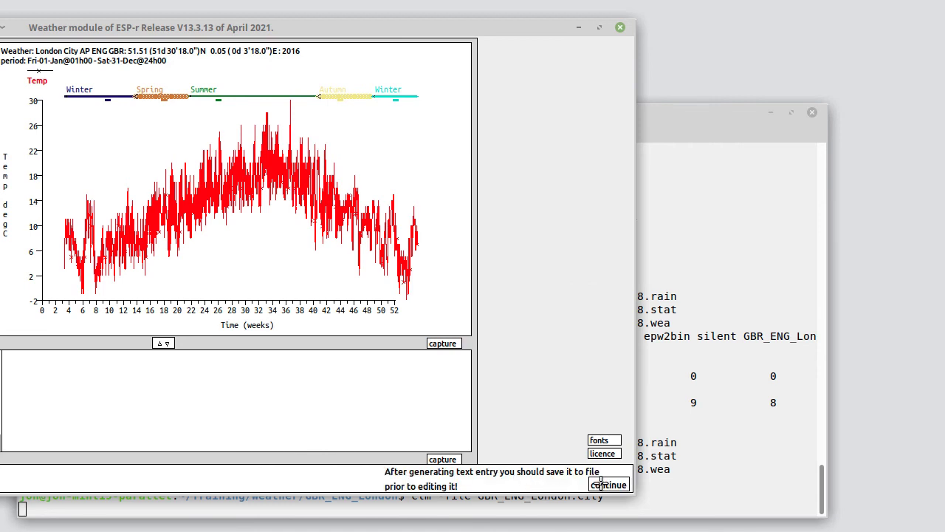
pyautogui.click(601, 484)
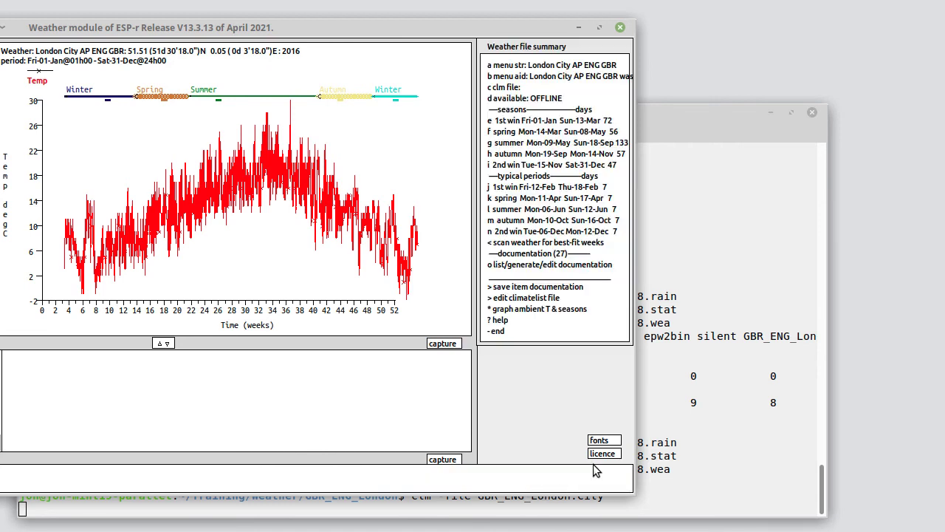
# Save the entry as GBR_ENG_London.City.block, leave the summary and return to Terminal.
pyautogui.click(547, 287)
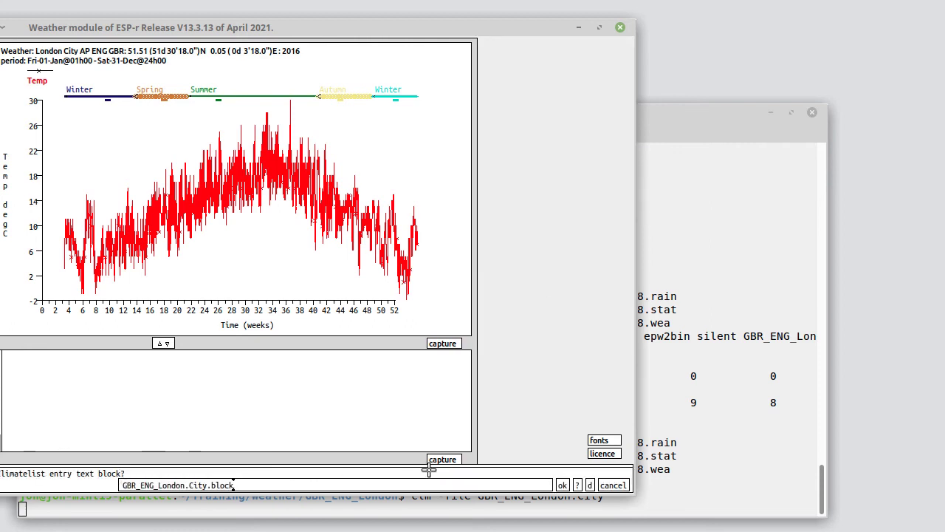
pyautogui.click(561, 485)
pyautogui.click(506, 331)
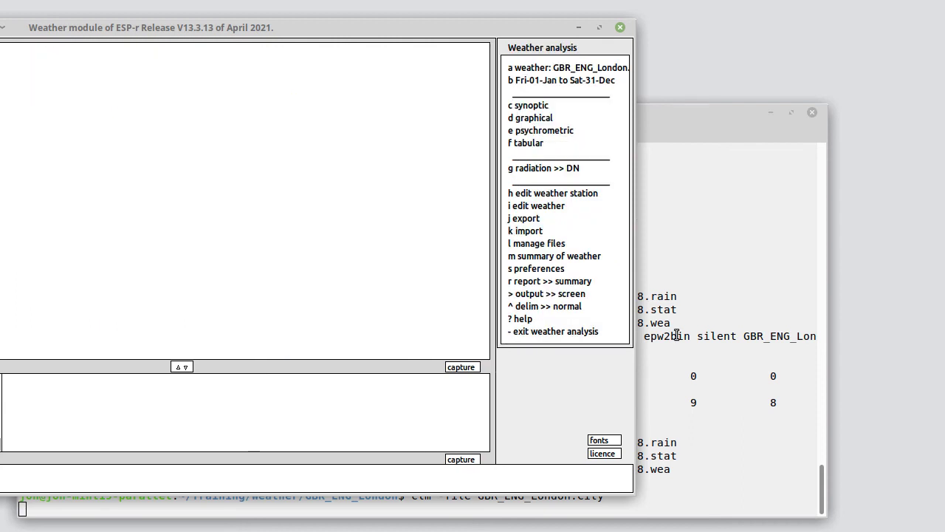
pyautogui.click(676, 335)
# Suspend the weather module, resume it in the background with bg, and list the folder.
pyautogui.hotkey('ctrl', 'z')
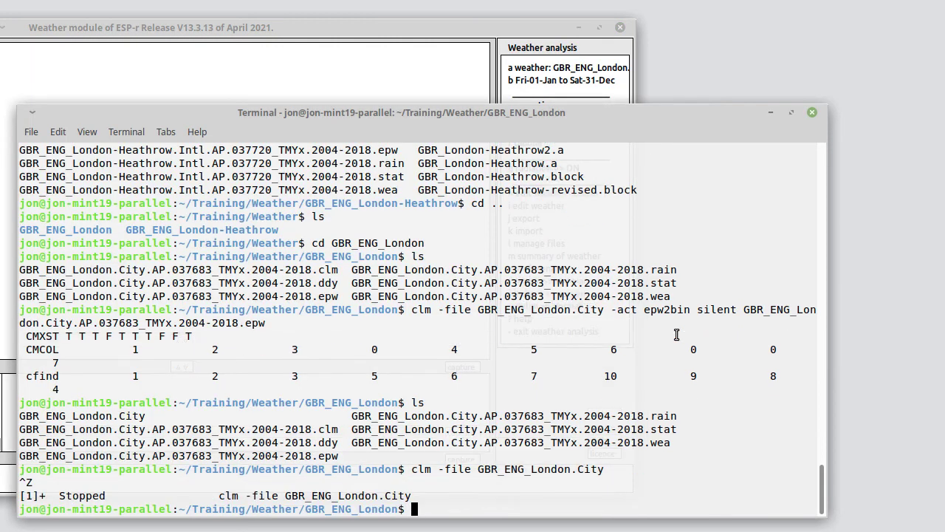
pyautogui.write('bg')
pyautogui.press('Return')
pyautogui.write('ls')
pyautogui.press('Return')
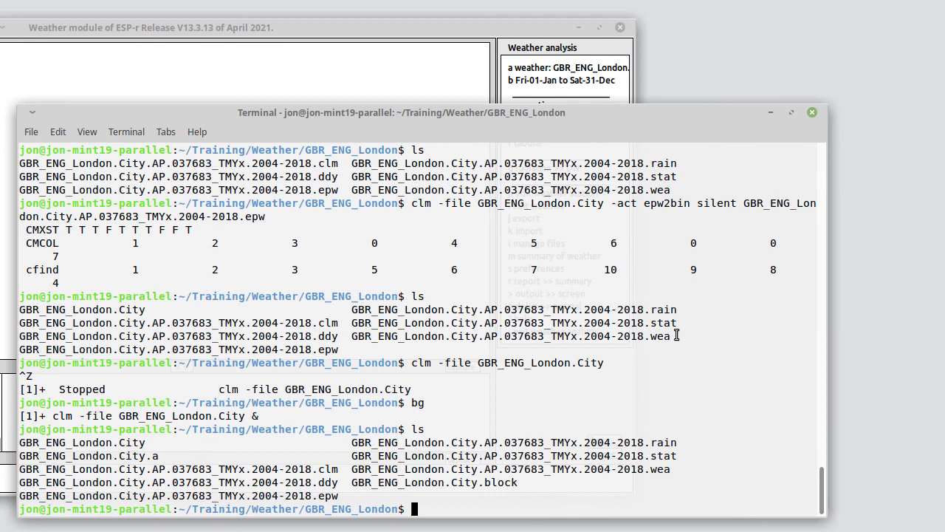
# View GBR_ENG_London.City.block with more and highlight its aide and dbfl lines.
pyautogui.write('more')
pyautogui.moveTo(352, 483); pyautogui.dragTo(518, 483)
pyautogui.middleClick(530, 401)
pyautogui.press('Return')
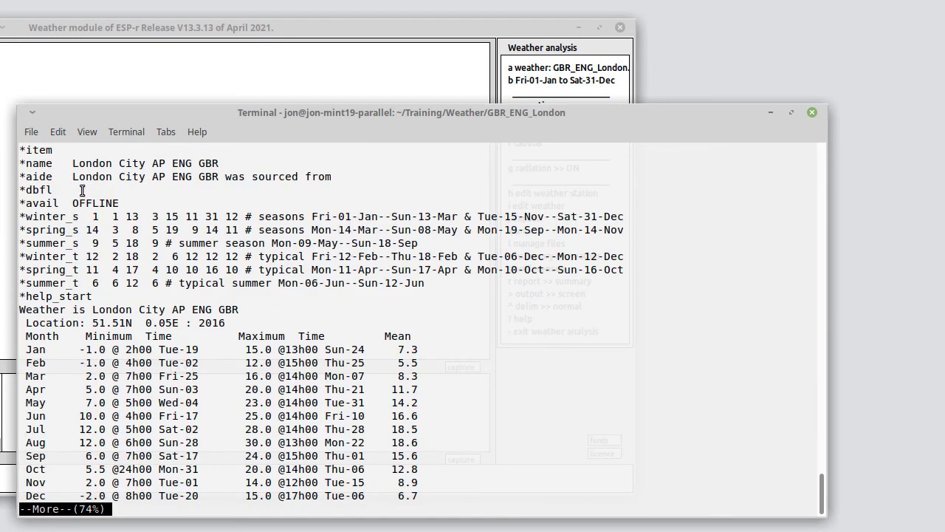
pyautogui.moveTo(73, 188); pyautogui.dragTo(102, 166)
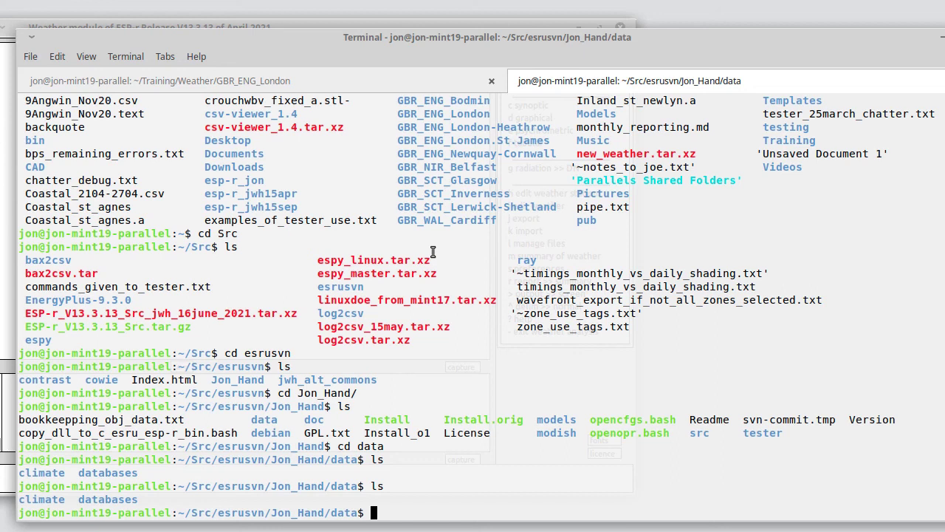
# Move into the climate folder and list its weather files.
pyautogui.write('cd climate')
pyautogui.press('Return')
pyautogui.write('s')
pyautogui.press('Return')
pyautogui.write('ls')
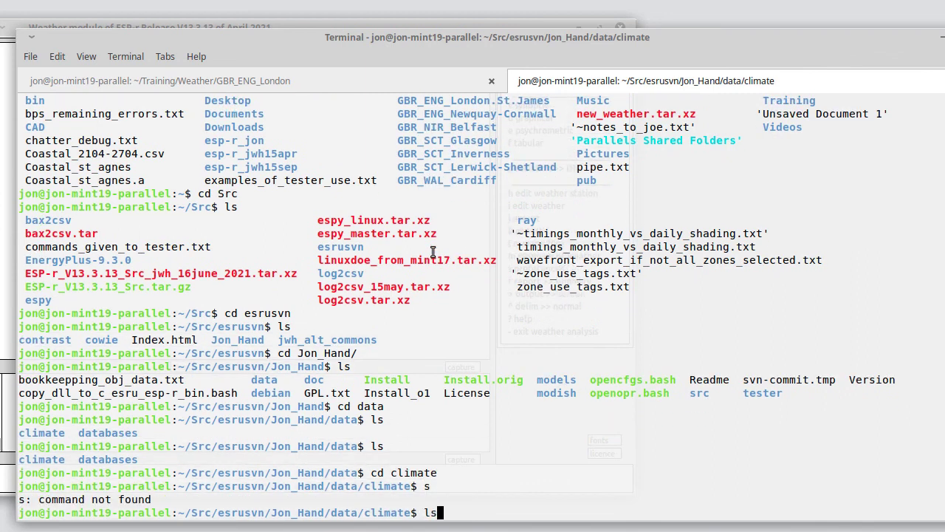
pyautogui.press('Return')
# Build the command 'nedit climatelist' by pasting the file name from the listing.
pyautogui.write('nedit')
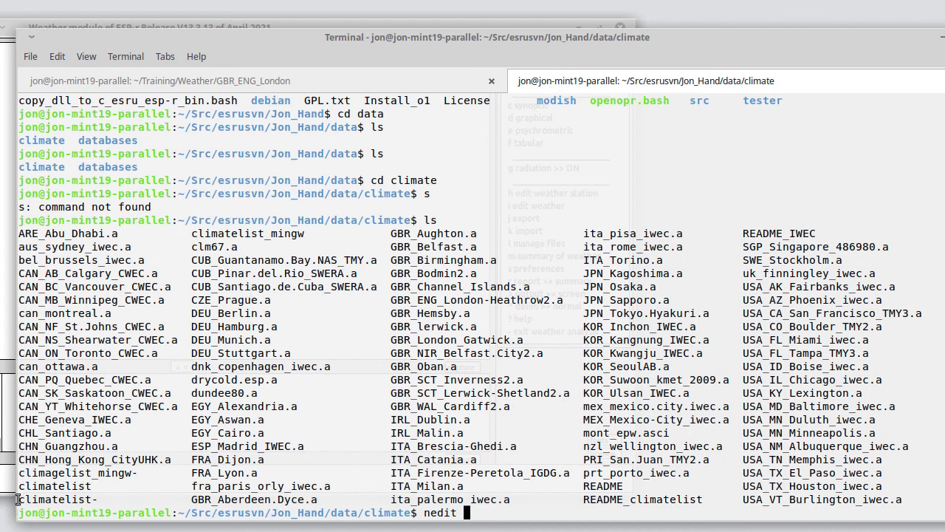
pyautogui.doubleClick(64, 486)
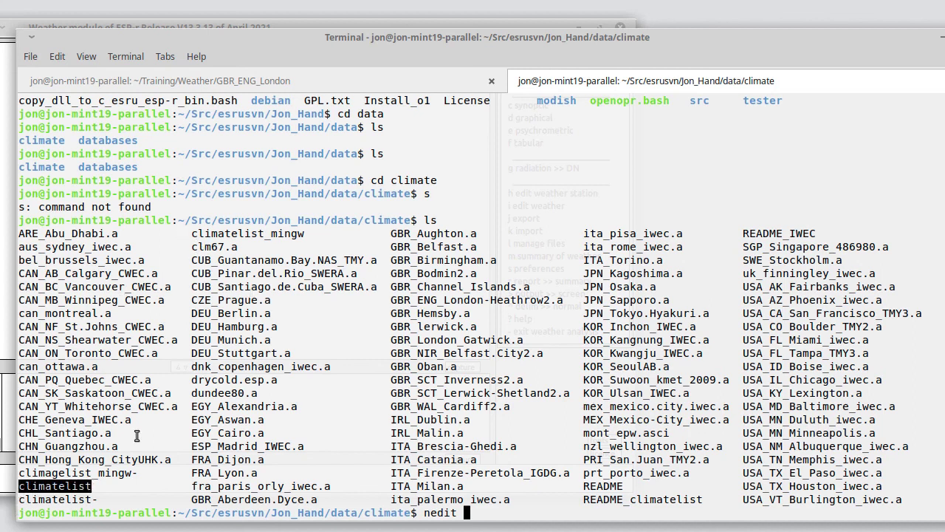
pyautogui.middleClick(223, 357)
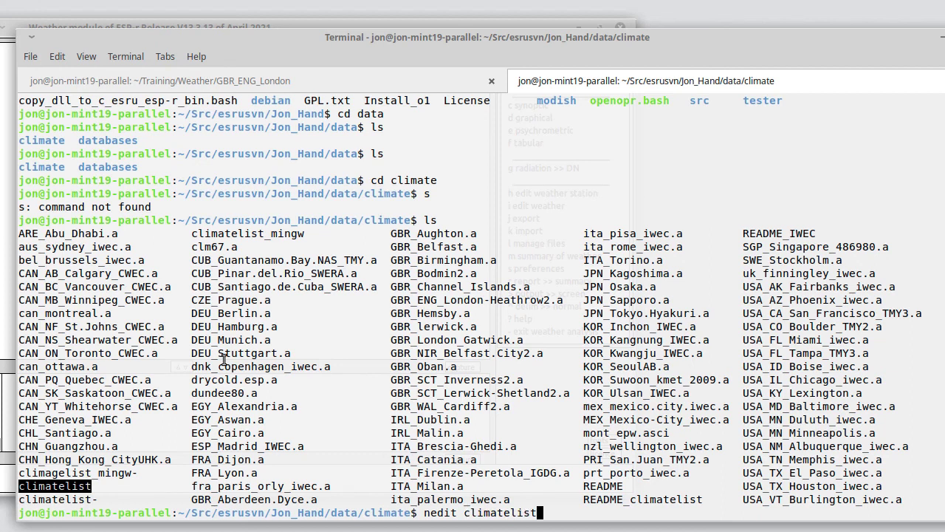
# Open climatelist in NEdit, enlarge the window and scroll through the entries.
pyautogui.press('Return')
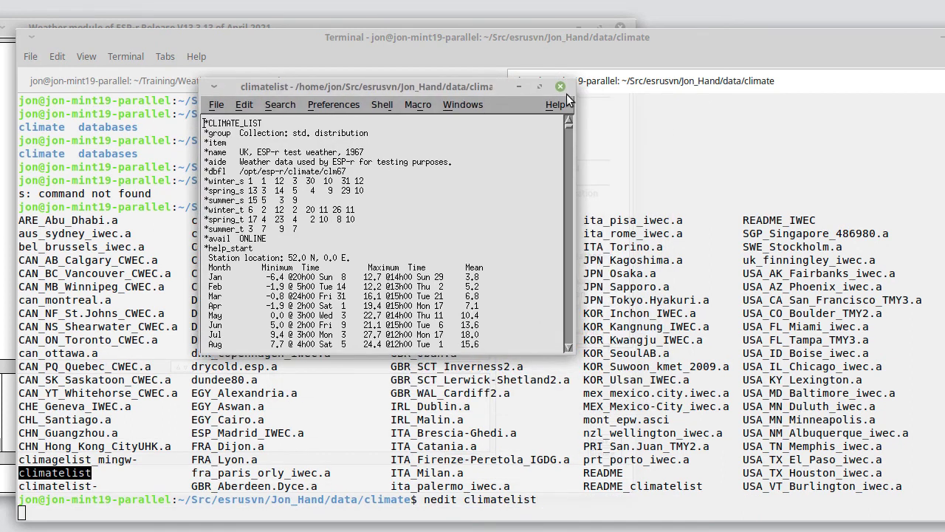
pyautogui.moveTo(583, 78); pyautogui.dragTo(703, 31)
pyautogui.scroll(-4, 395, 207)
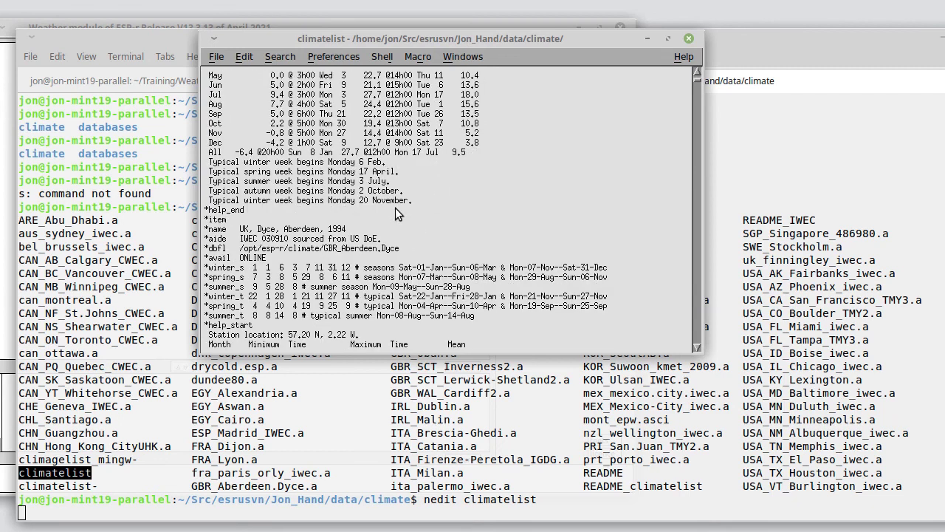
pyautogui.scroll(-2, 396, 208)
pyautogui.scroll(1, 395, 207)
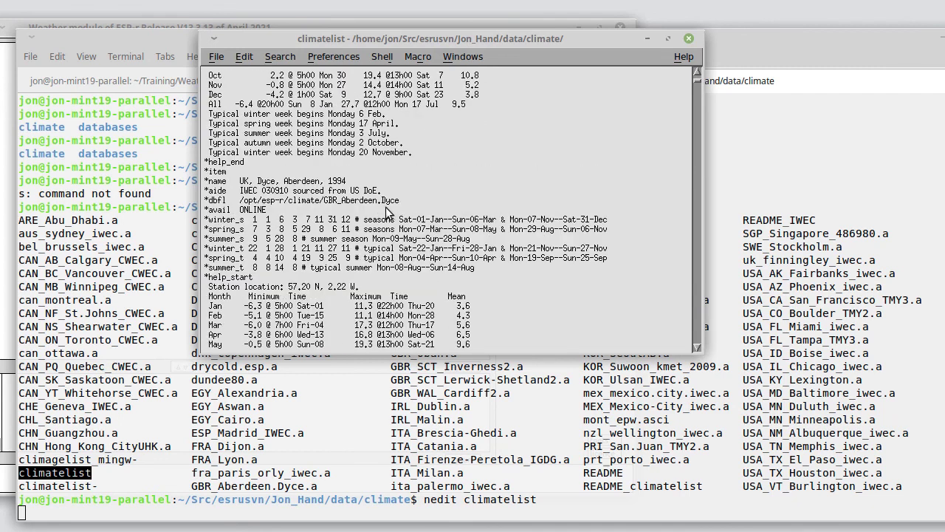
# Highlight the Aberdeen entry's name and data file folder path, then begin exiting NEdit.
pyautogui.click(239, 185)
pyautogui.moveTo(294, 186); pyautogui.dragTo(353, 184)
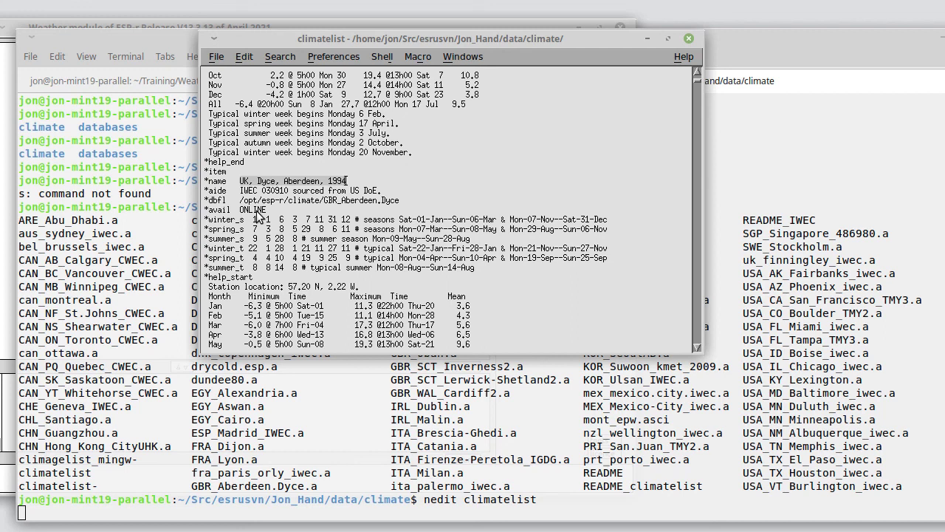
pyautogui.moveTo(241, 201); pyautogui.dragTo(400, 203)
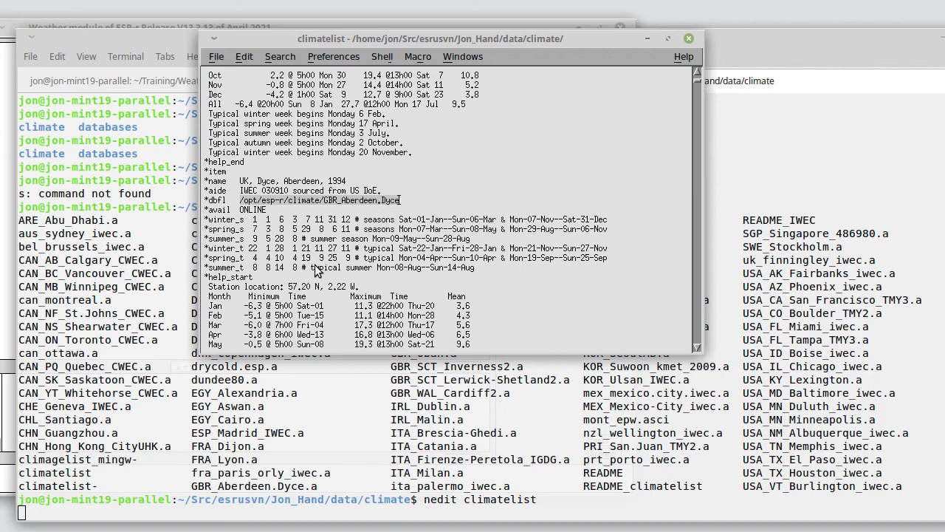
pyautogui.scroll(-3, 318, 273)
pyautogui.scroll(-12, 318, 273)
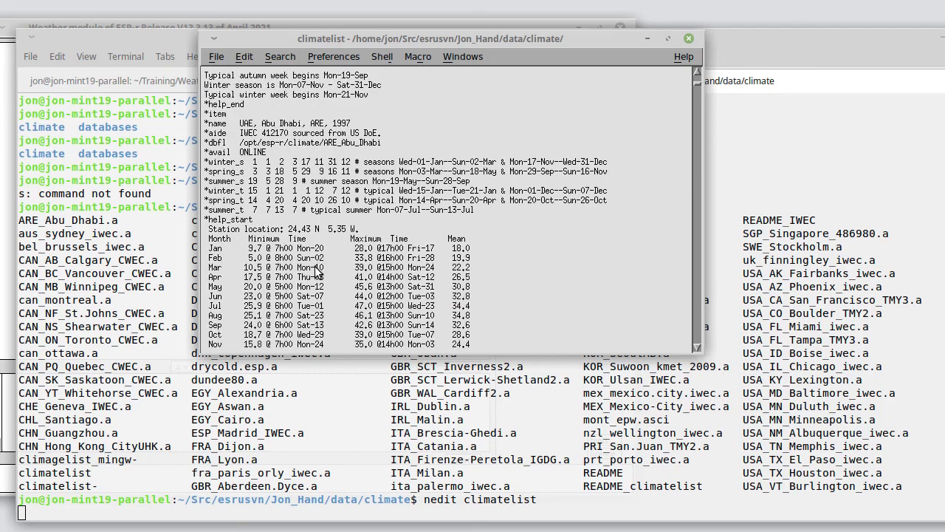
pyautogui.scroll(12, 318, 273)
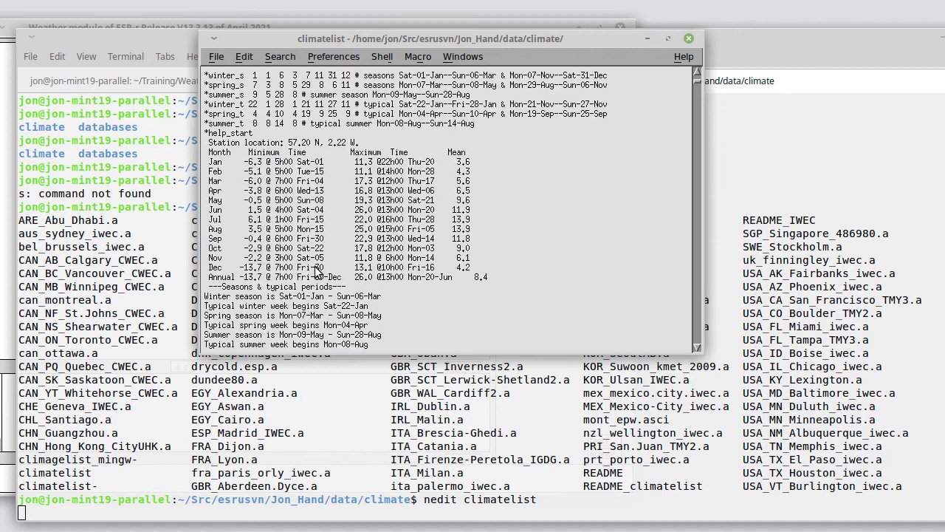
pyautogui.click(216, 56)
# Close NEdit, return to the home folder and launch the weather module with clm.
pyautogui.click(233, 379)
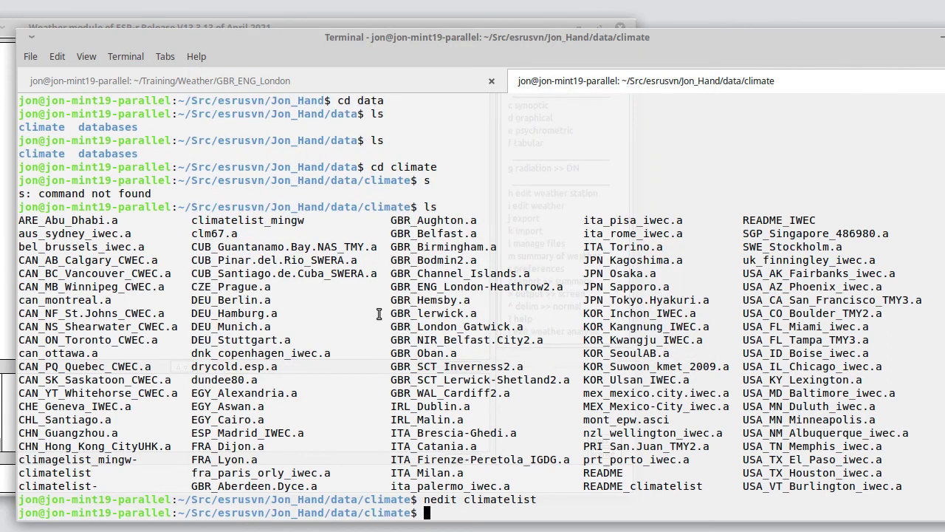
pyautogui.write('cd')
pyautogui.press('Return')
pyautogui.write('c')
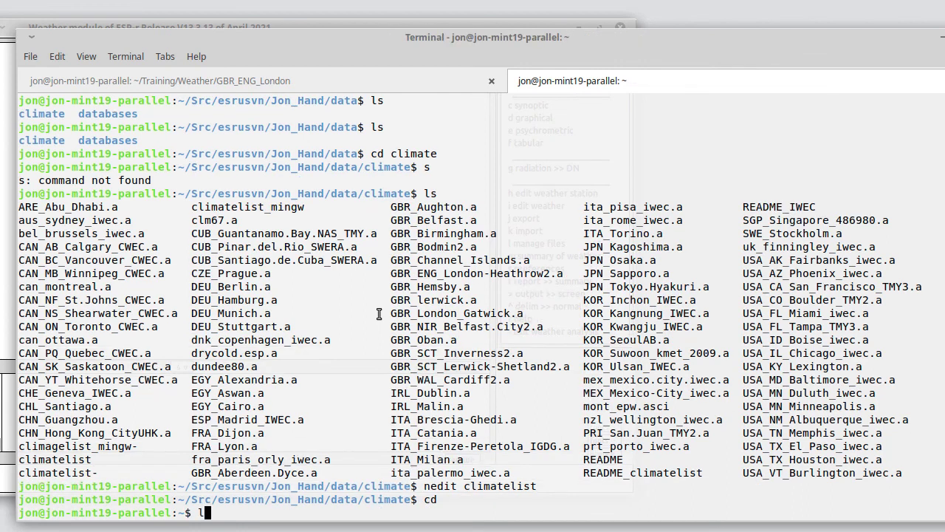
pyautogui.write('lm')
pyautogui.press('Return')
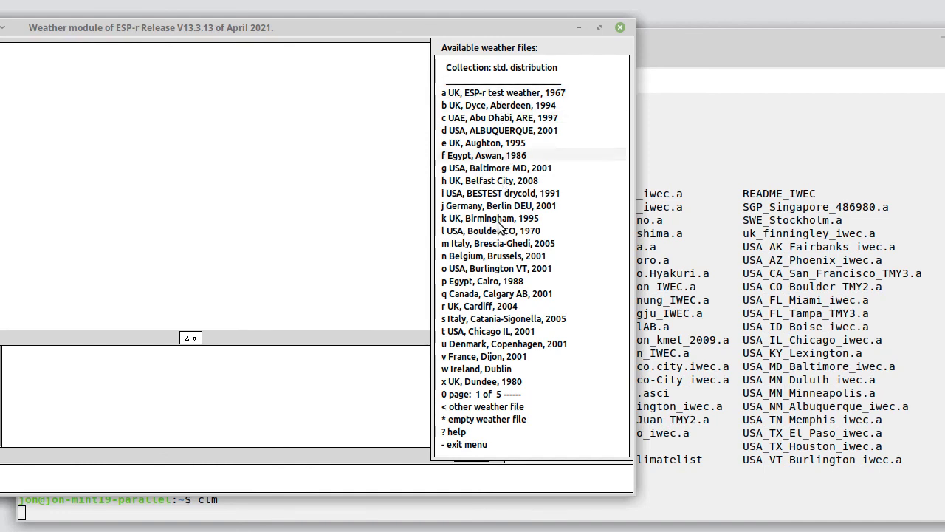
# Load the Canada, Calgary AB, 2001 file, review its monthly temperatures, then exit weather analysis.
pyautogui.click(481, 294)
pyautogui.click(191, 339)
pyautogui.moveTo(204, 62); pyautogui.dragTo(202, 65)
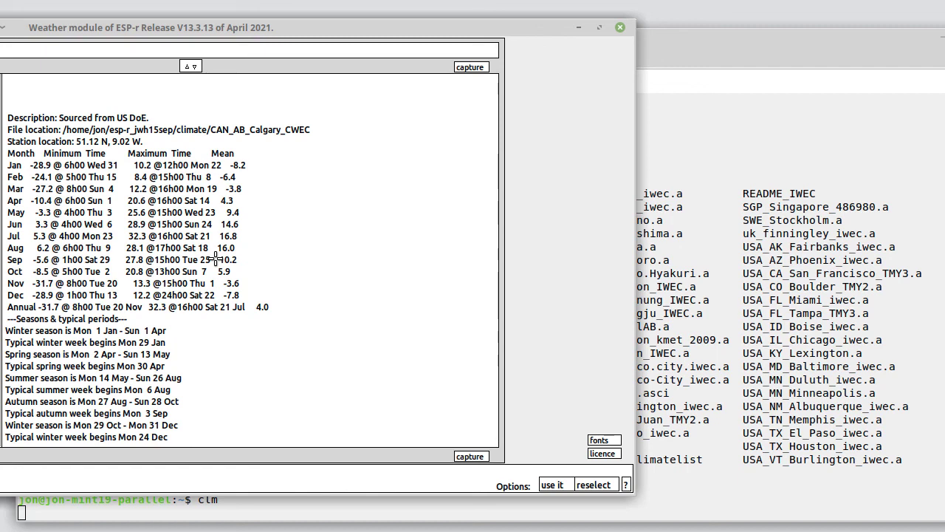
pyautogui.click(552, 484)
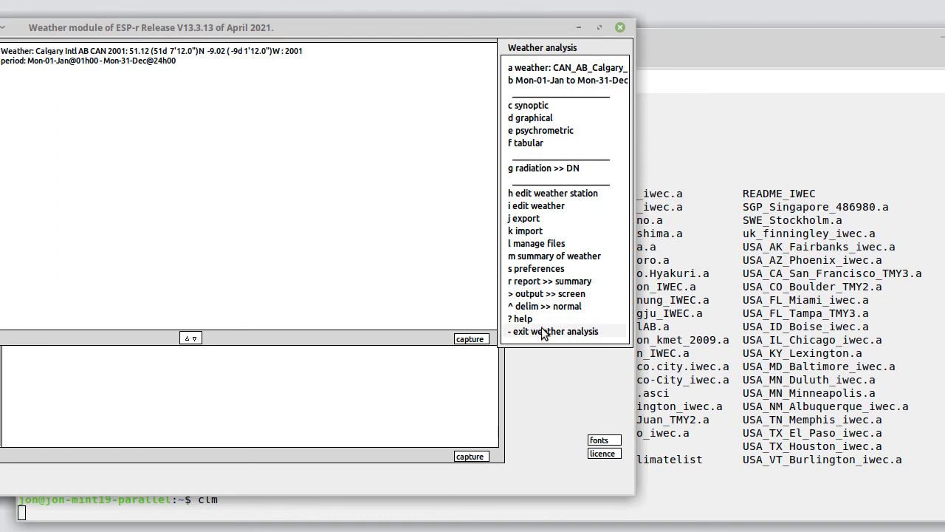
pyautogui.click(545, 332)
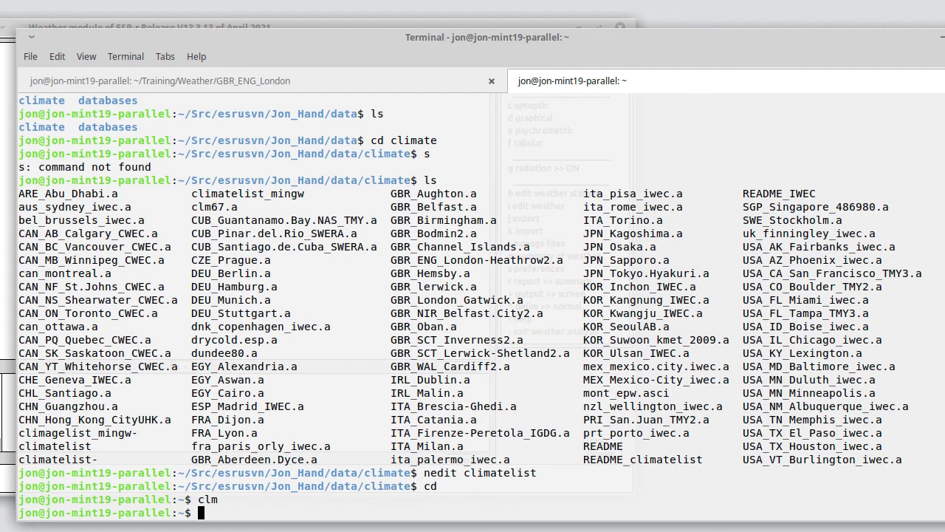
# Clear the screen, switch to the GBR_ENG_London tab, then cd up and list the Weather folder.
pyautogui.write('clear')
pyautogui.press('Return')
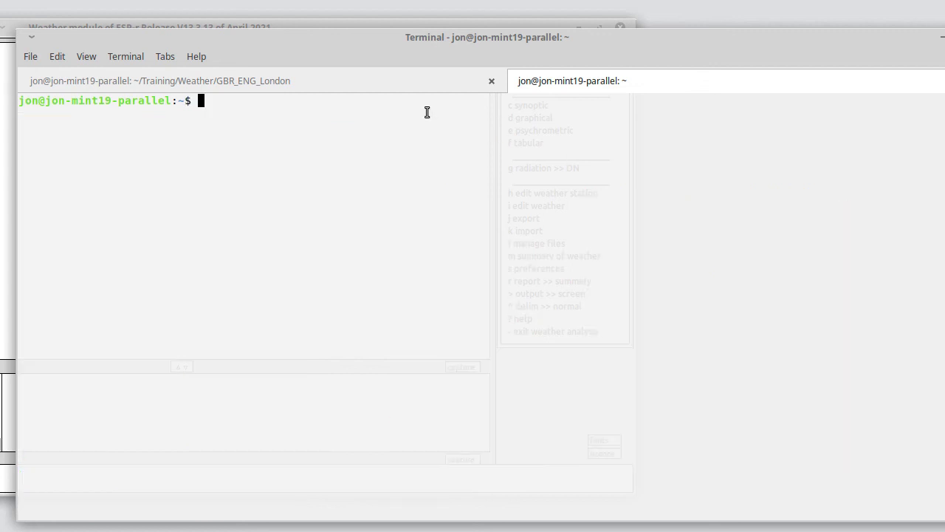
pyautogui.click(415, 87)
pyautogui.write('cd ..')
pyautogui.press('Return')
pyautogui.write('ls')
pyautogui.press('Return')
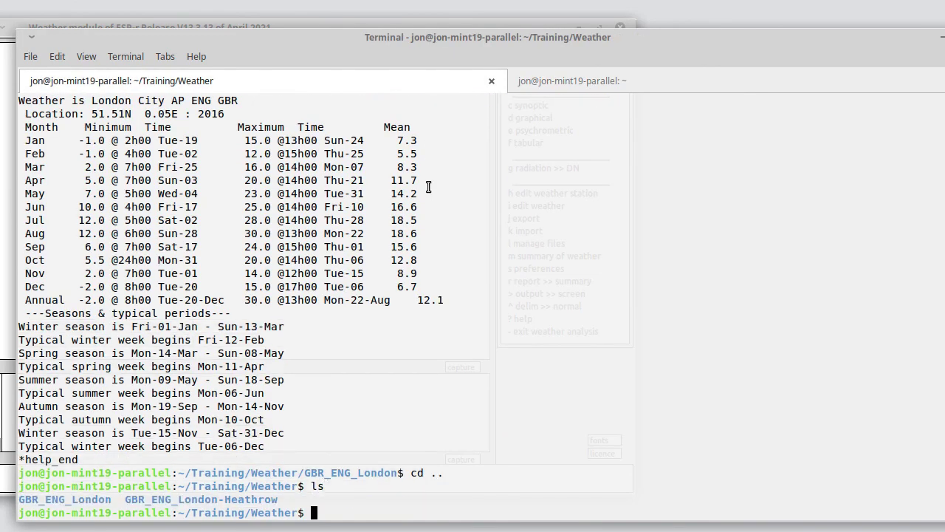